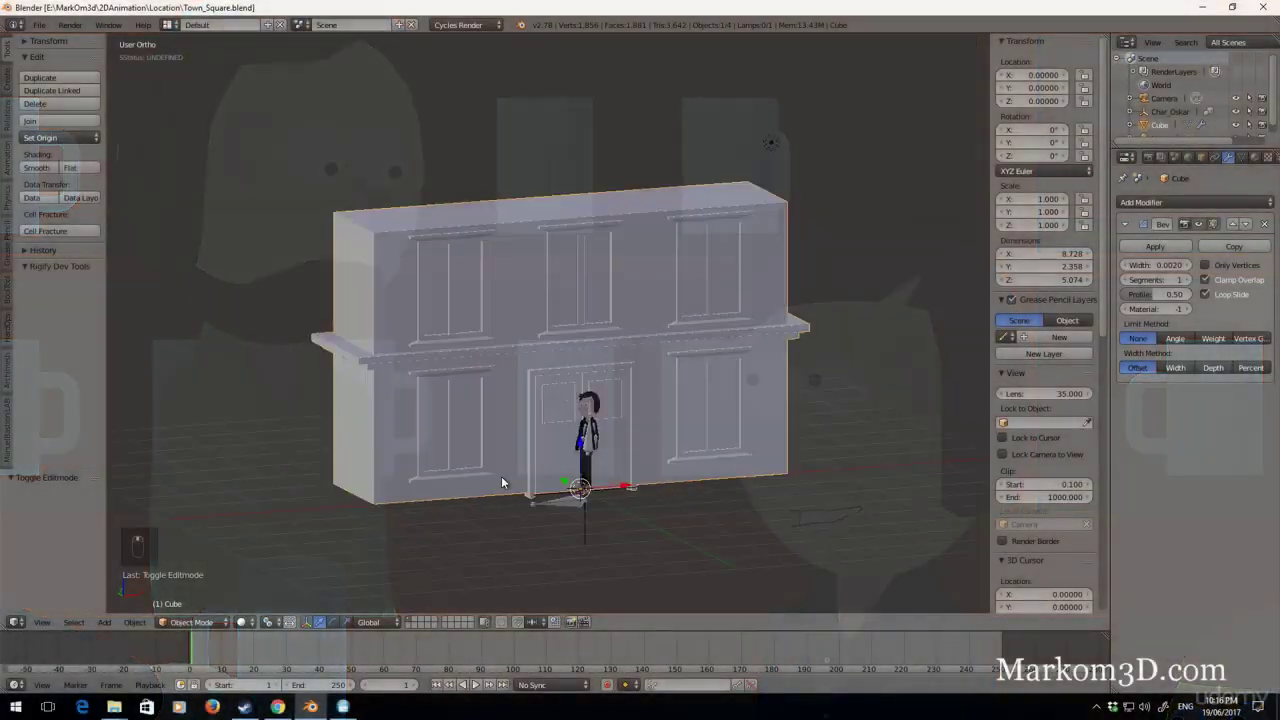
Examine the Samobor square reference photo in the browser and return to the building model in Blender
scroll(501, 476, up, 1)
click(348, 709)
click(315, 708)
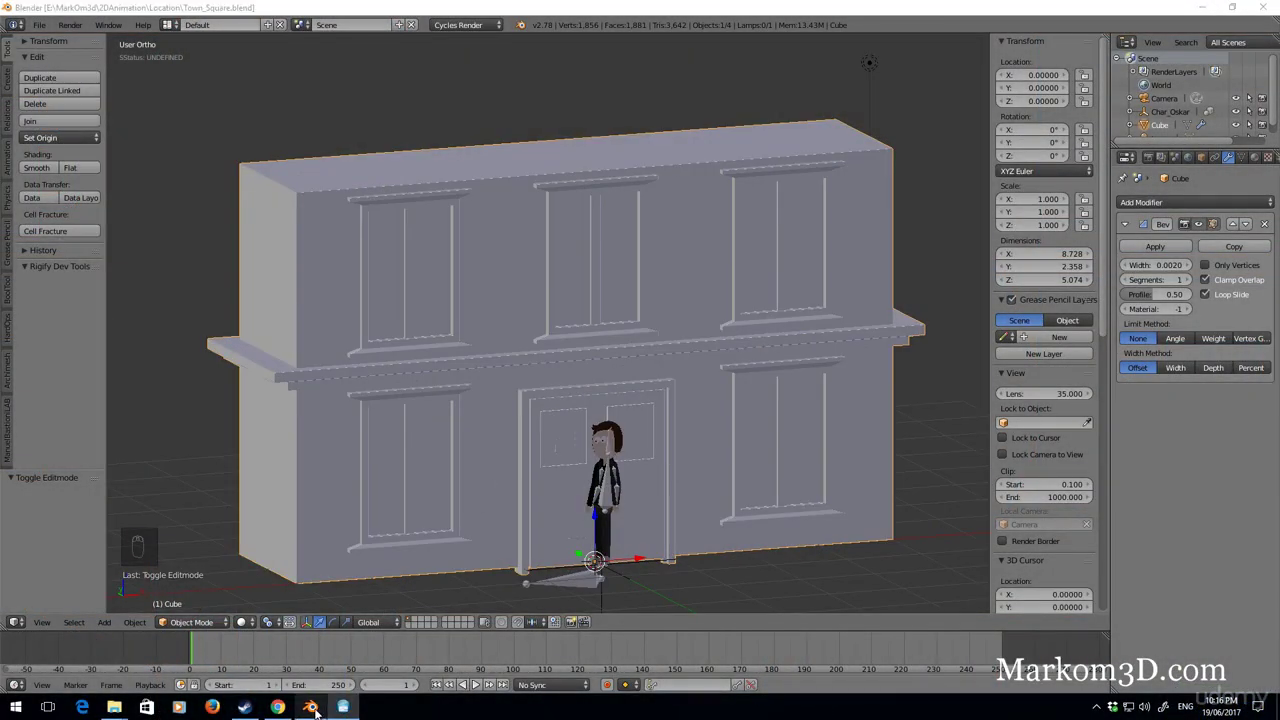
click(277, 707)
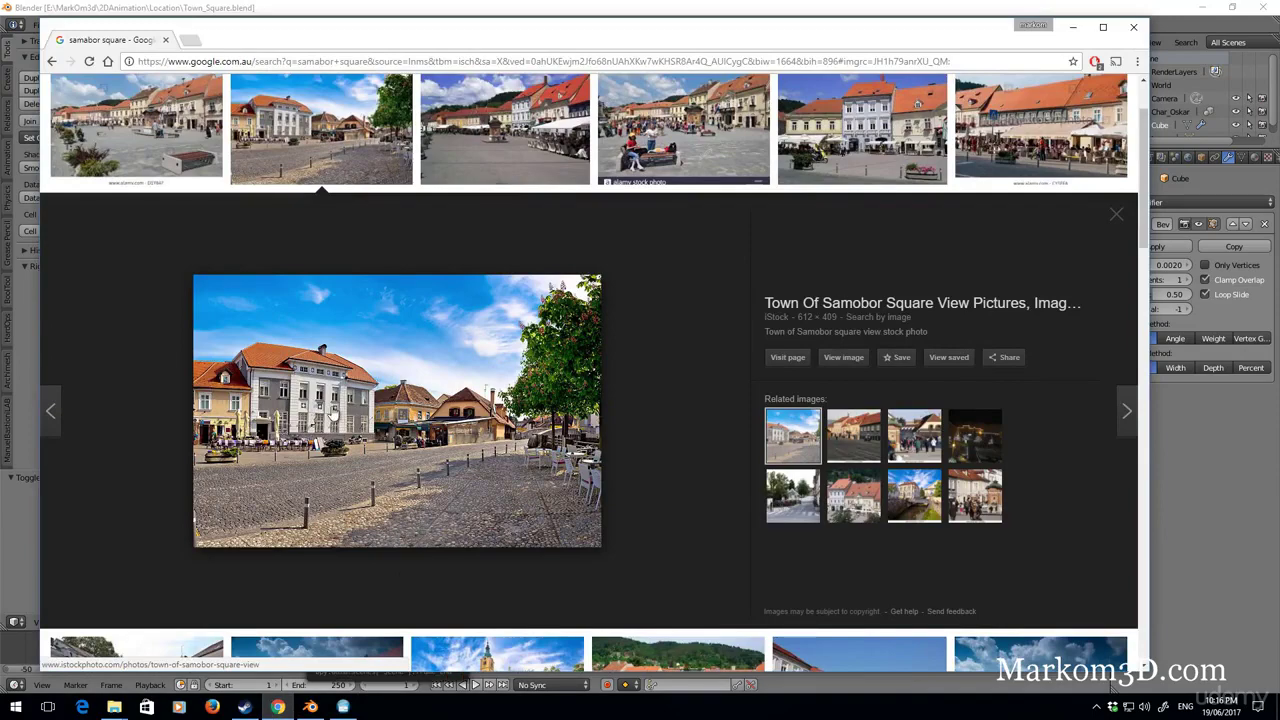
scroll(338, 470, up, 1)
scroll(338, 470, down, 1)
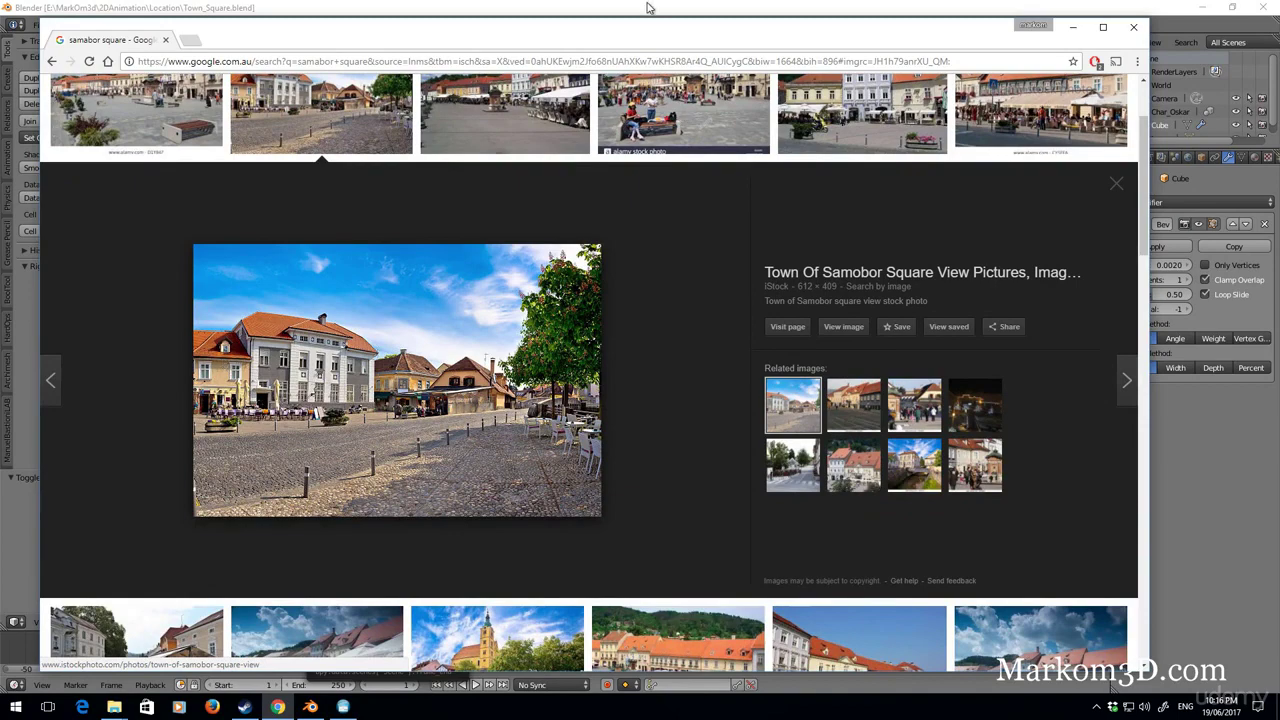
click(647, 8)
Duplicate the seven top faces of the building in place and raise the copy about 0.065 along Z
middle_drag(518, 301, 590, 336)
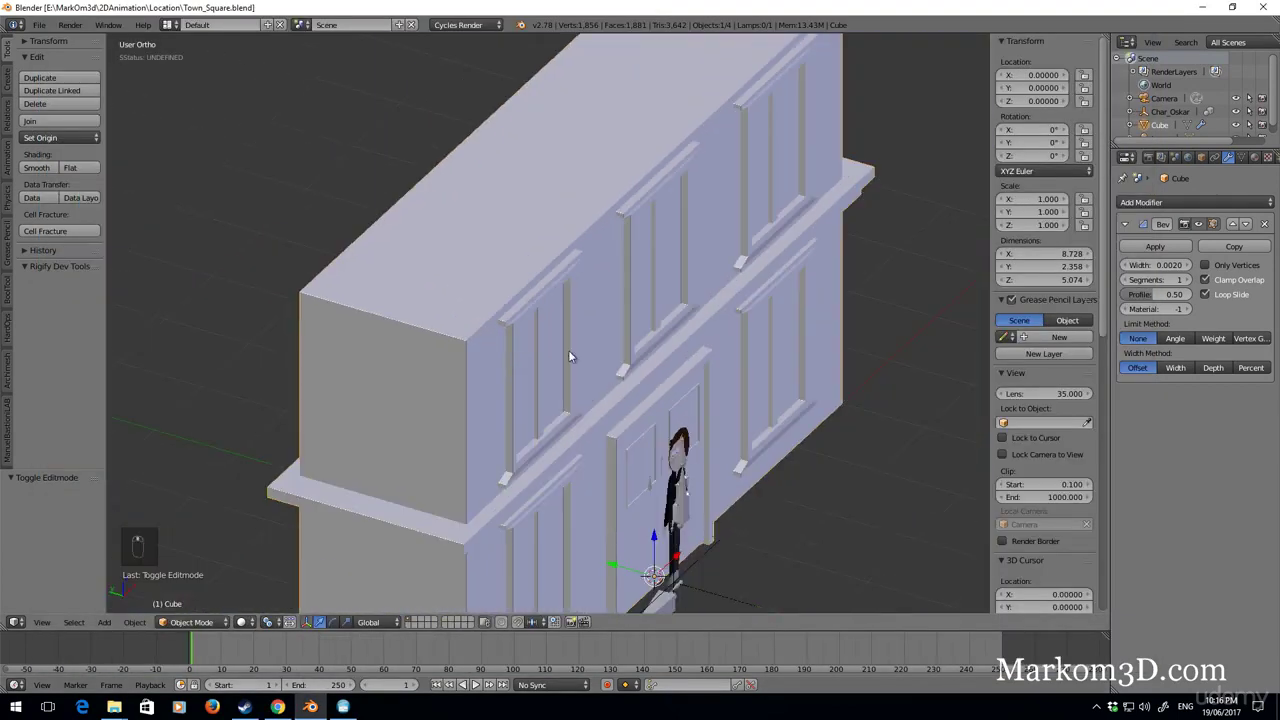
key(Tab)
right_click(428, 303)
shift+right_click(472, 257)
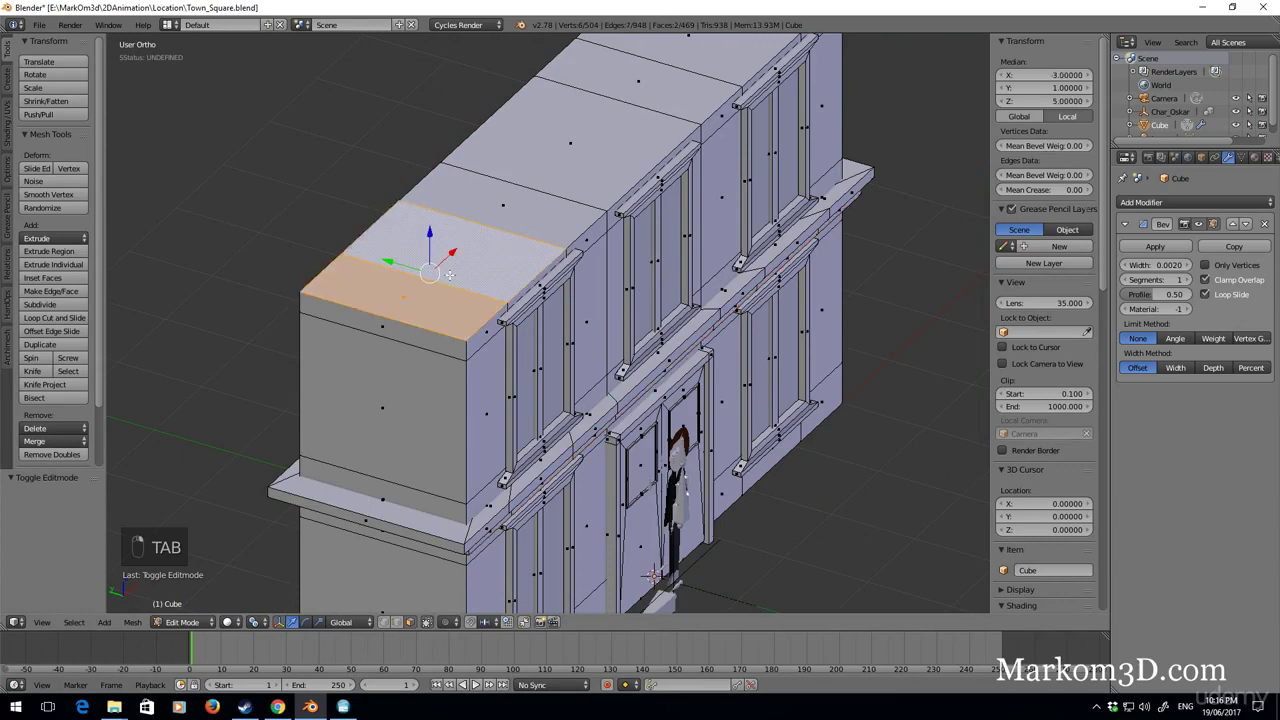
shift+right_click(520, 211)
shift+right_click(580, 152)
shift+right_click(650, 78)
shift+right_click(686, 50)
shift+middle_drag(660, 137, 621, 216)
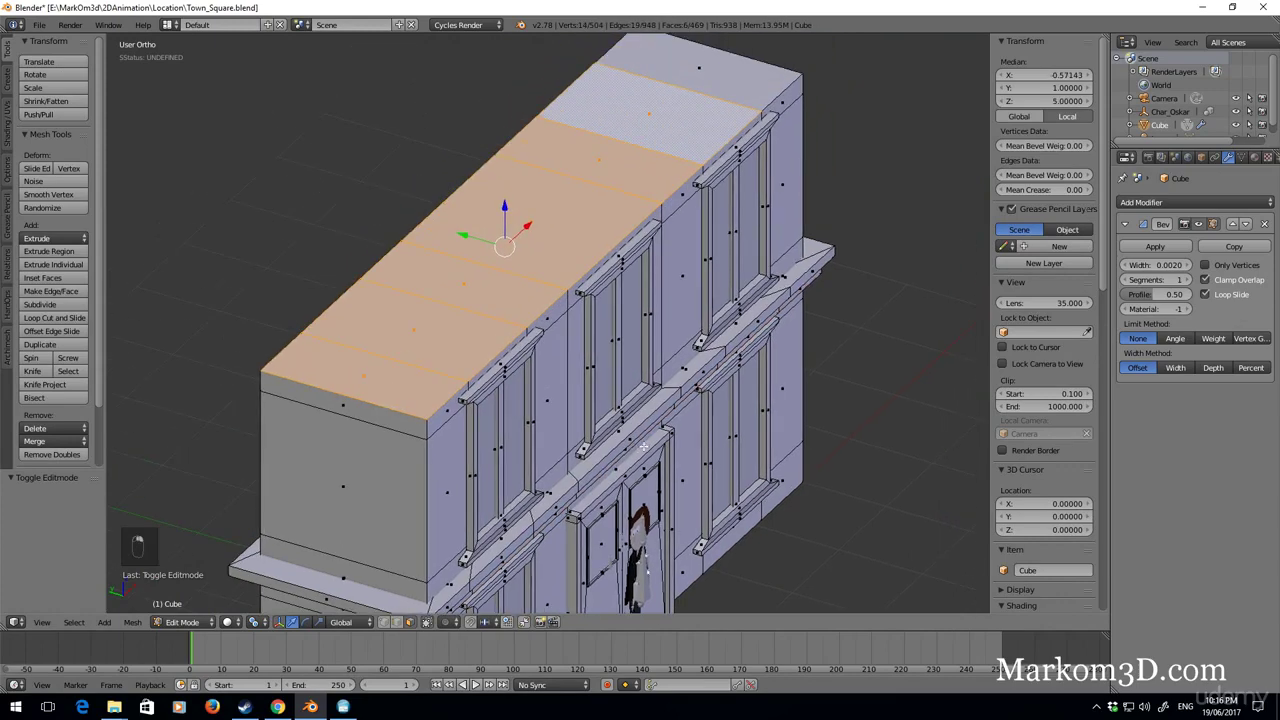
shift+click(731, 108)
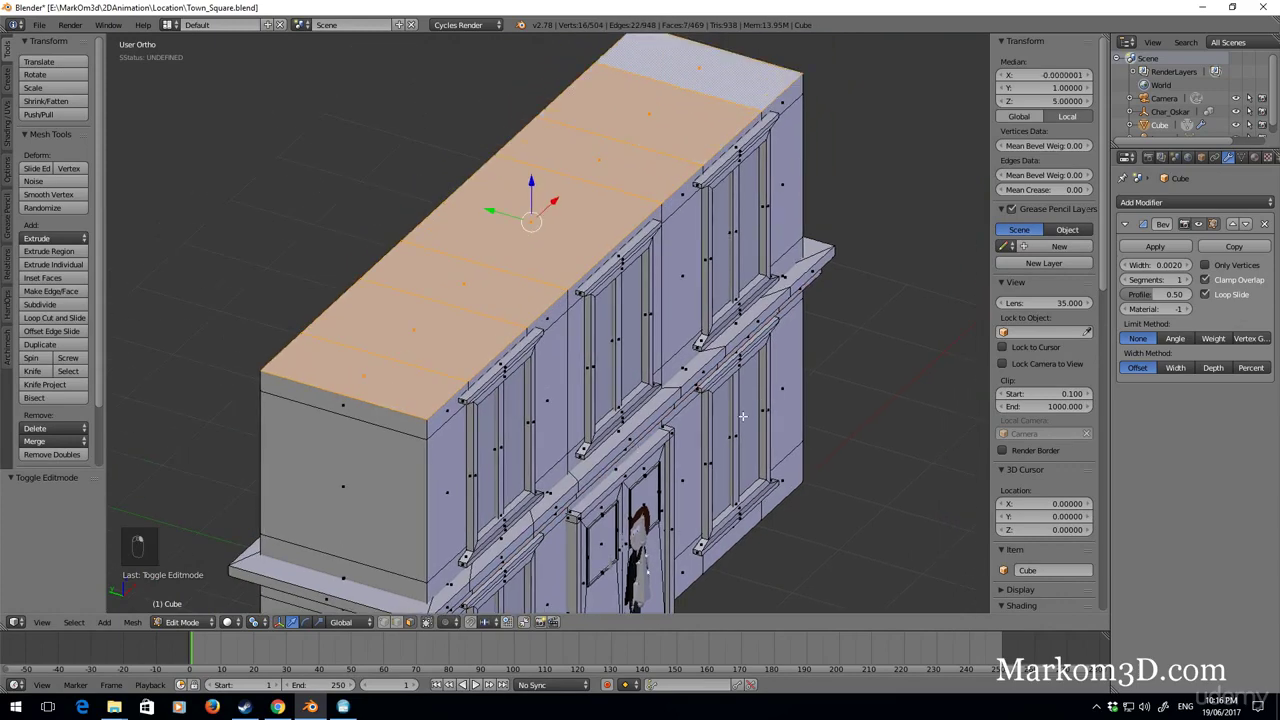
key(shift+d)
right_click(573, 394)
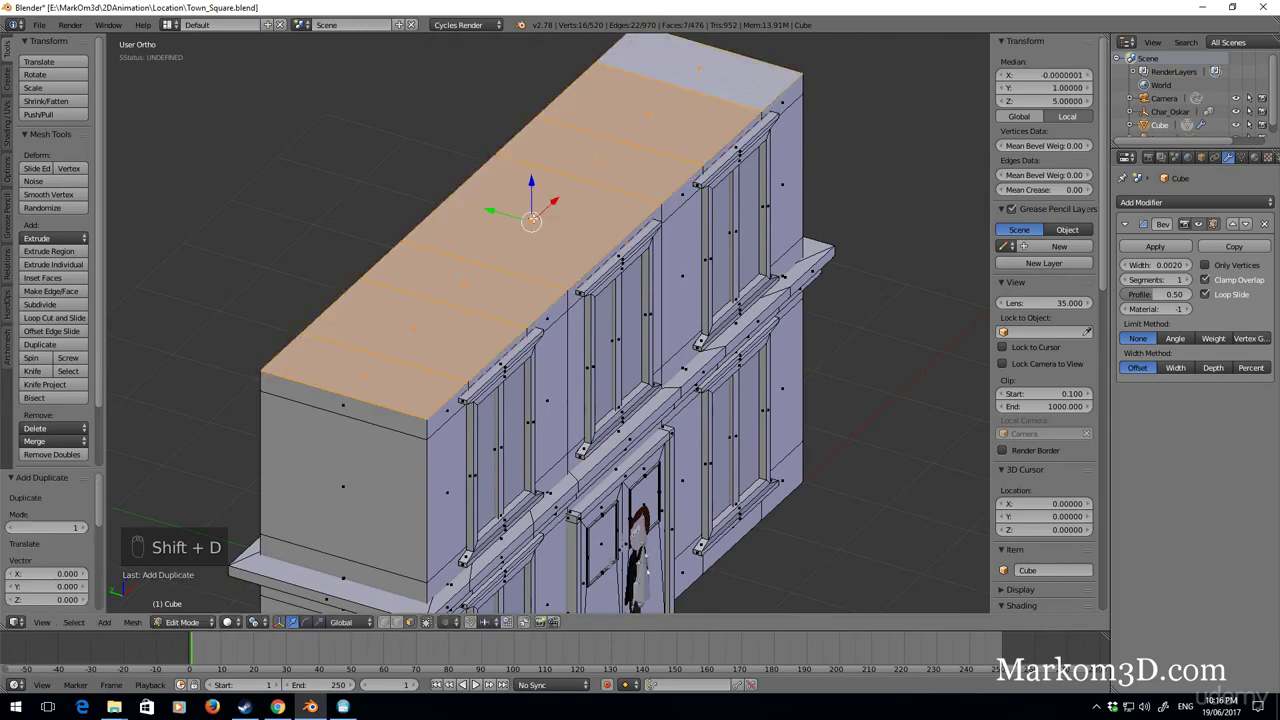
drag(534, 187, 539, 182)
Delete the six crosswise edge loops on the duplicated roof surface so it is a single face
middle_drag(596, 400, 420, 560)
click(398, 625)
right_click(419, 380)
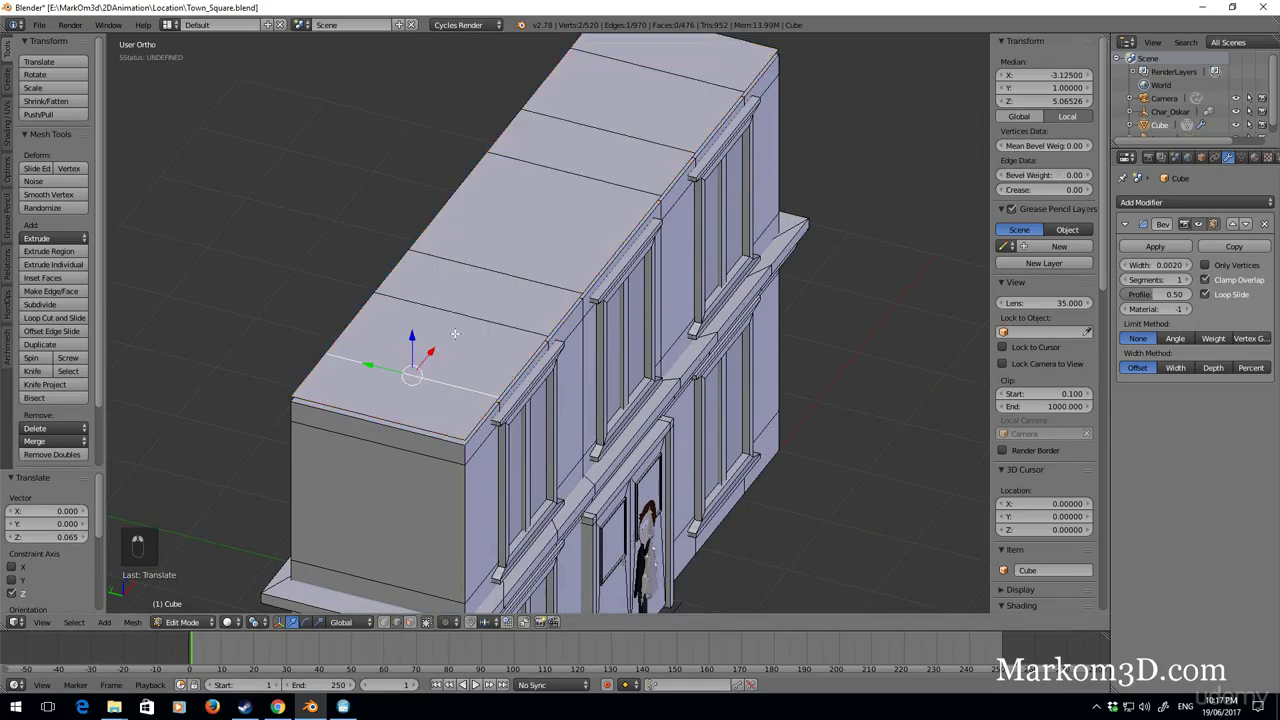
shift+right_click(465, 320)
shift+right_click(503, 278)
shift+right_click(604, 188)
shift+right_click(639, 139)
shift+right_click(689, 93)
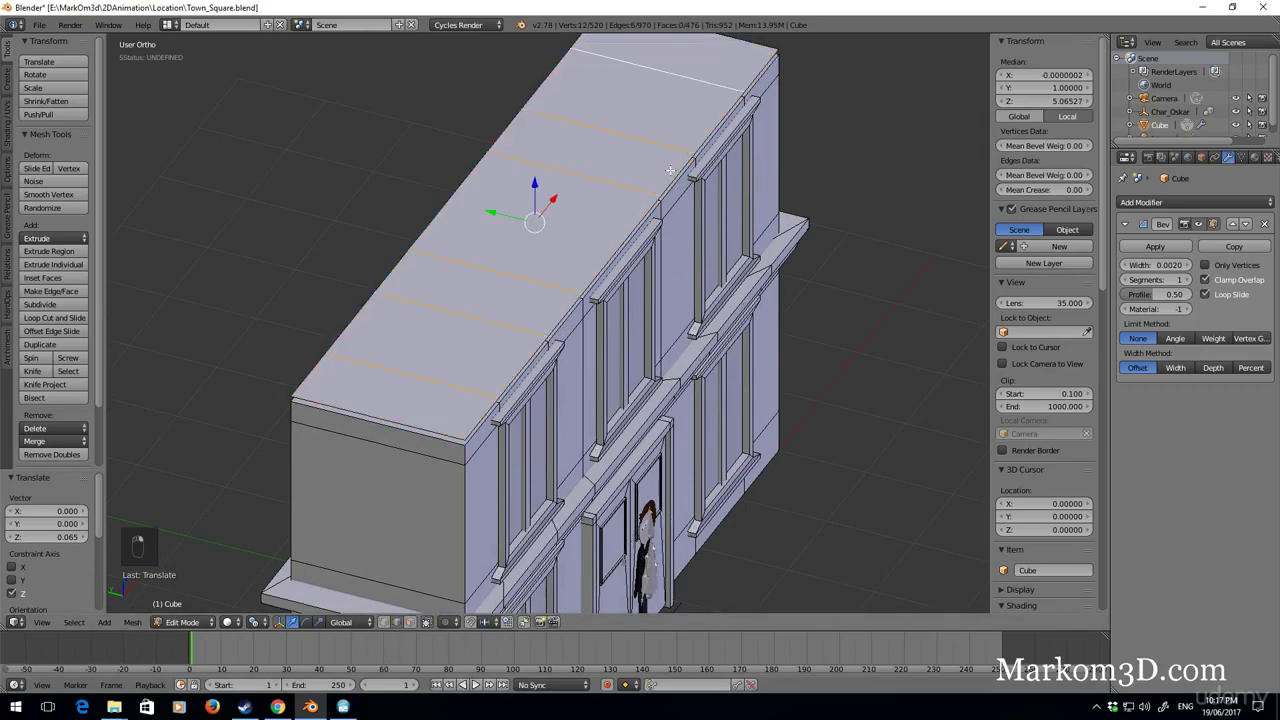
key(Delete)
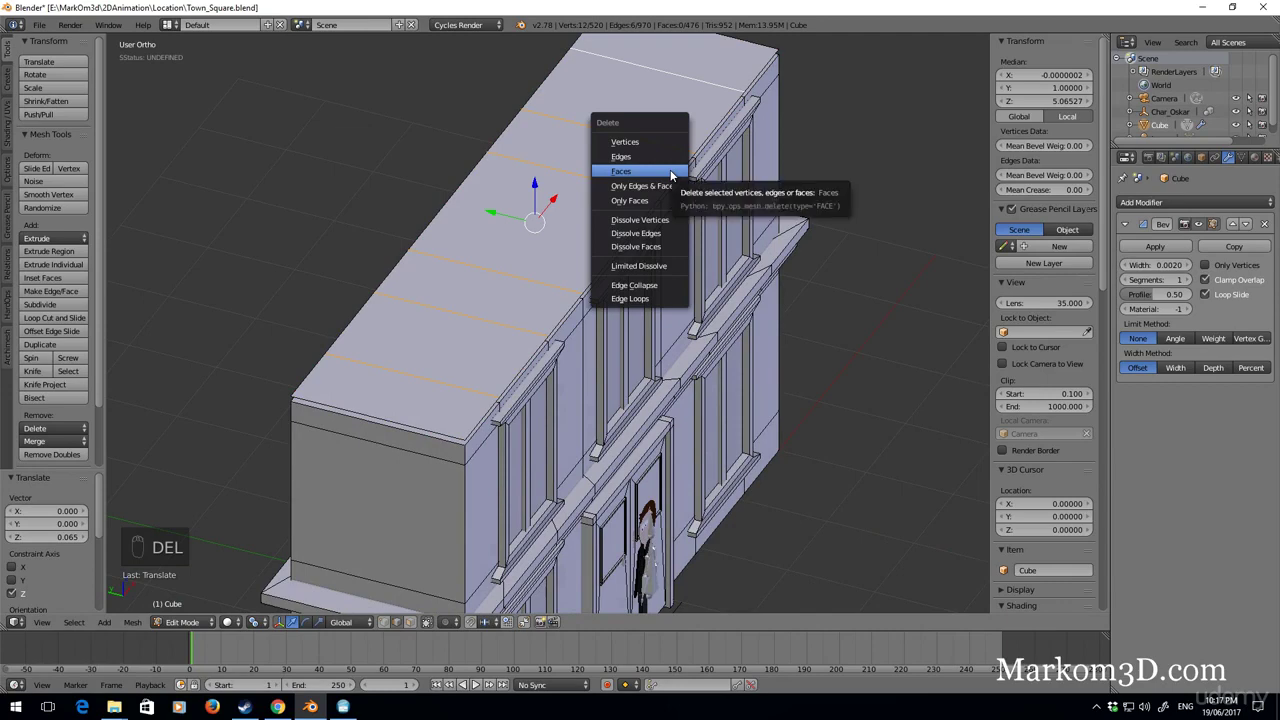
click(645, 300)
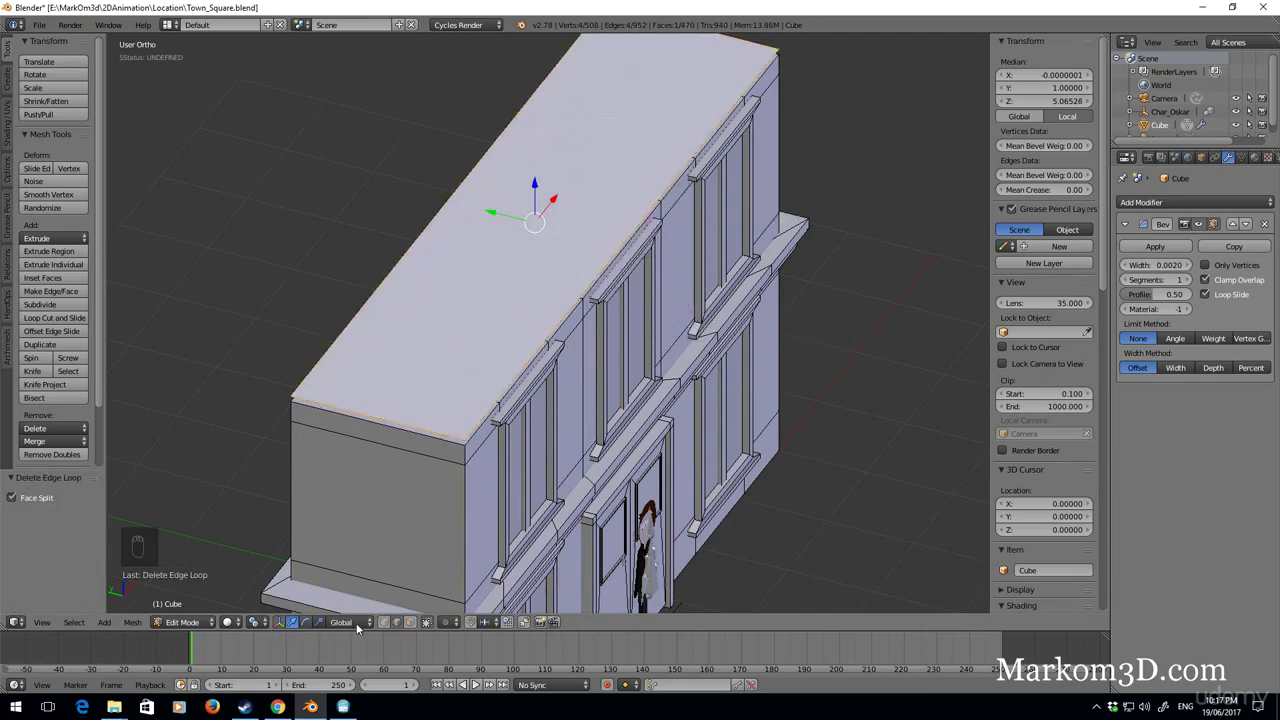
Scale the roof face by about 1.131 to overhang the walls and lower it about 0.091 along Z
click(411, 624)
middle_drag(585, 362, 660, 258)
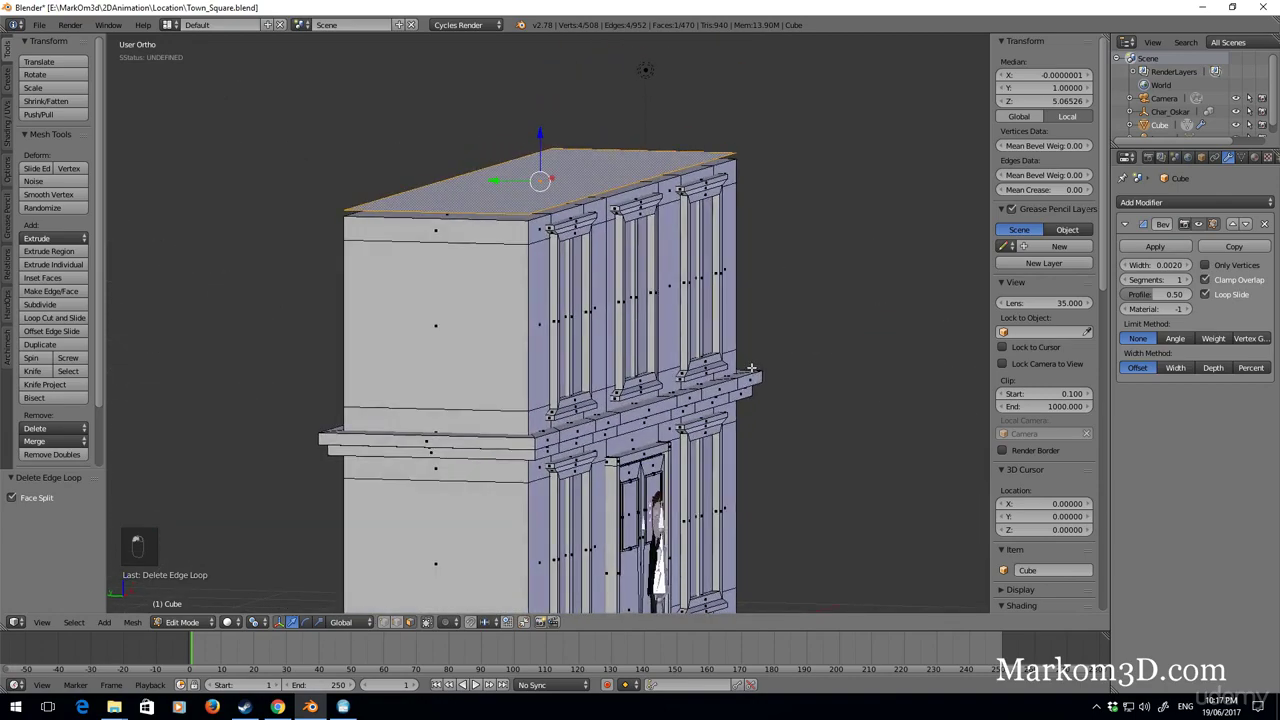
key(s)
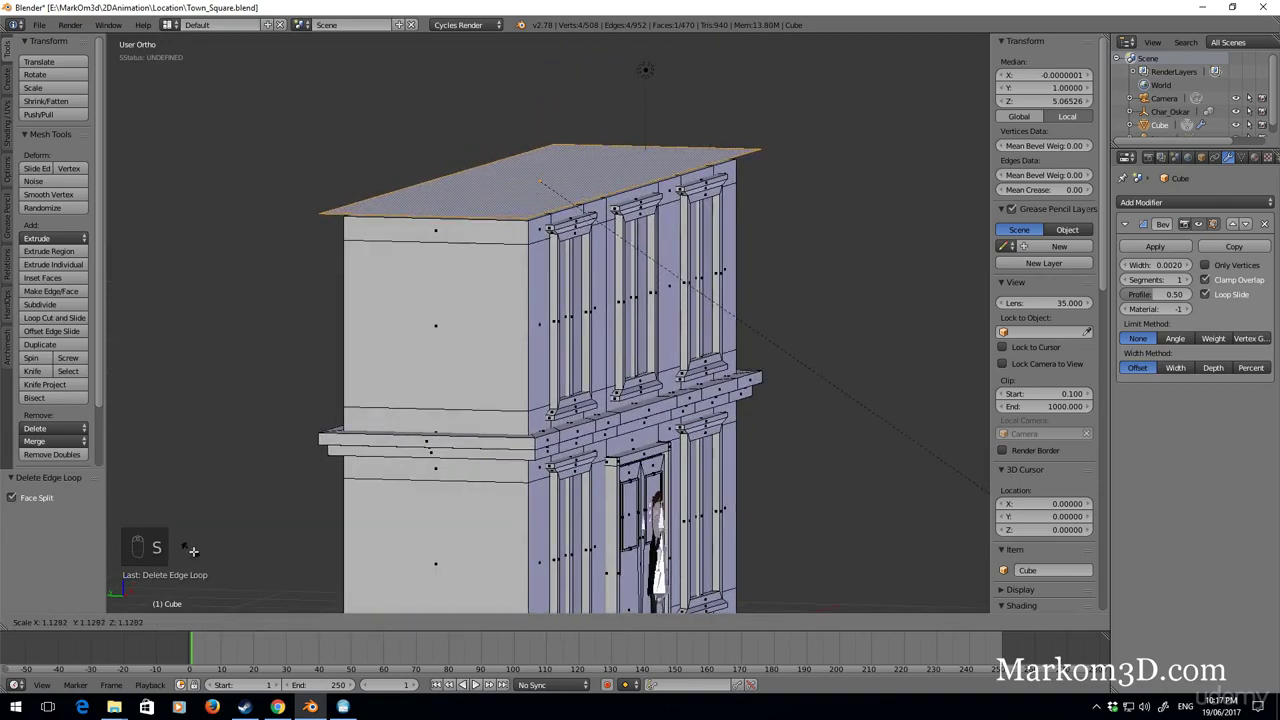
click(863, 451)
middle_drag(863, 451, 504, 322)
shift+middle_drag(502, 366, 488, 409)
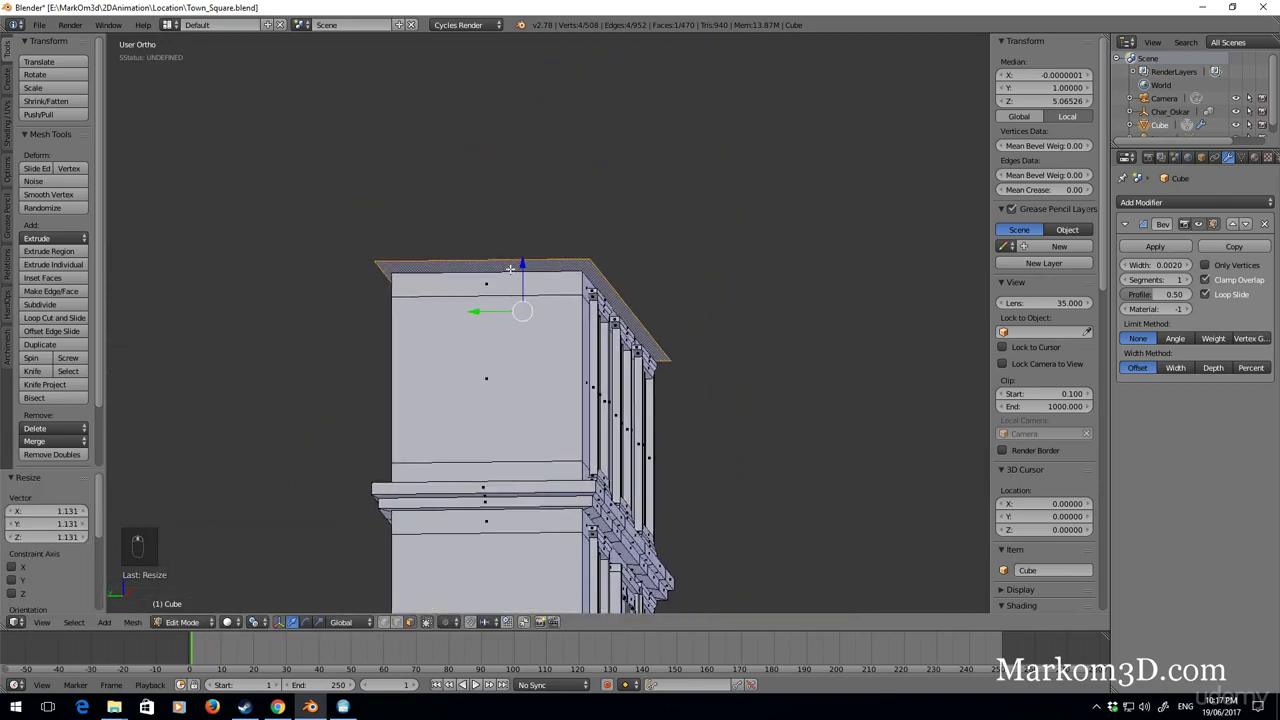
drag(518, 265, 514, 272)
Extrude the overhanging roof face upward about 0.109 to form a thin eaves slab
middle_drag(654, 289, 602, 478)
scroll(602, 478, up, 2)
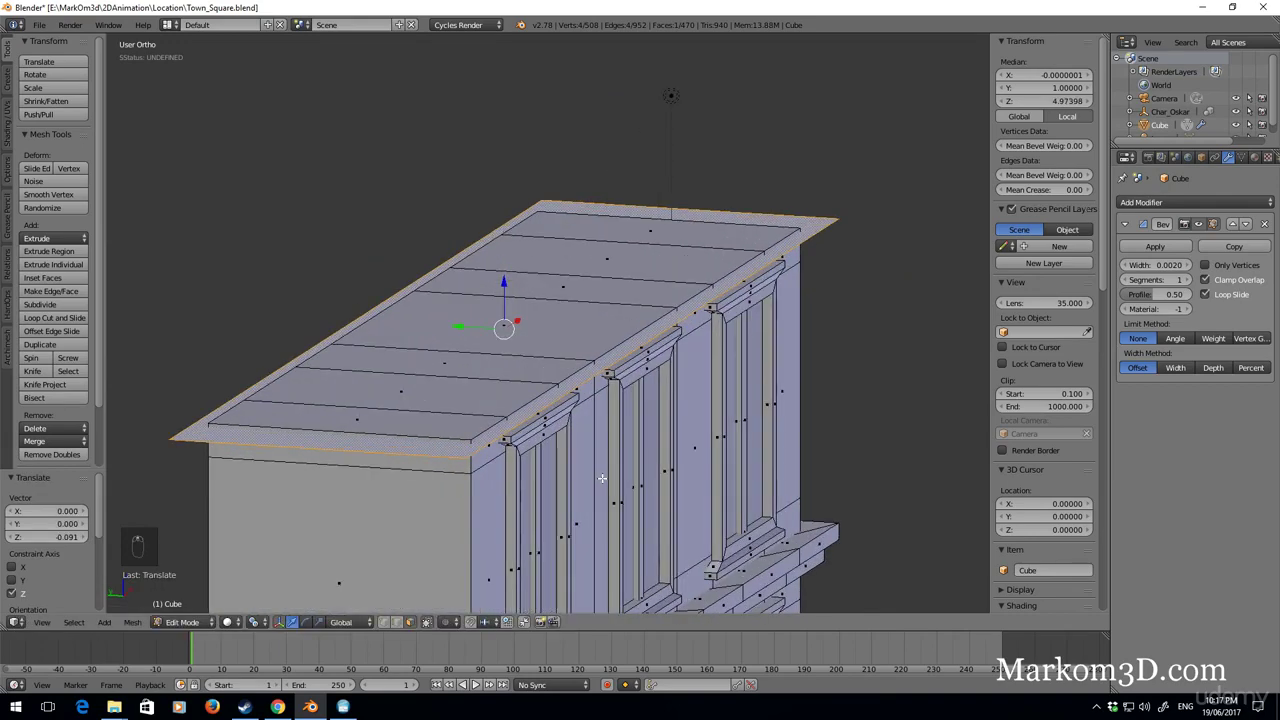
key(e)
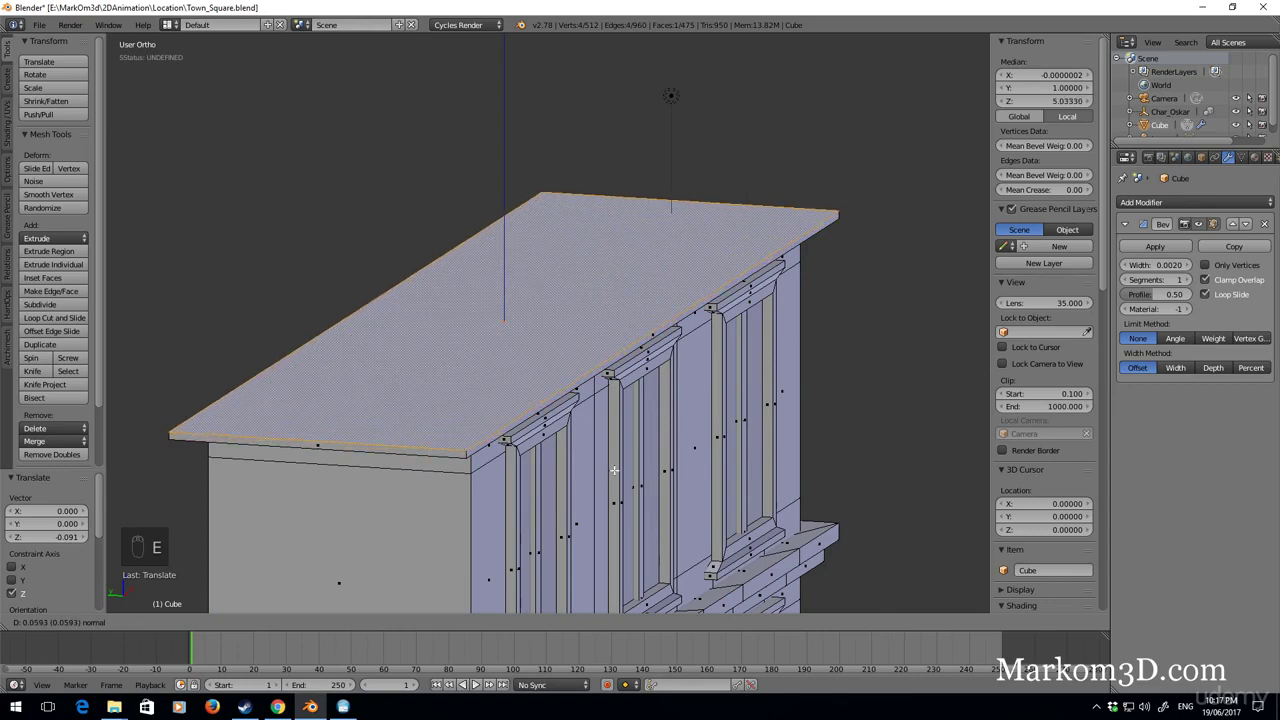
click(622, 465)
middle_drag(624, 464, 609, 495)
Extrude the slab's top face upward about 1.164 and scale it to about 0.021 along Y to form a ridge
key(e)
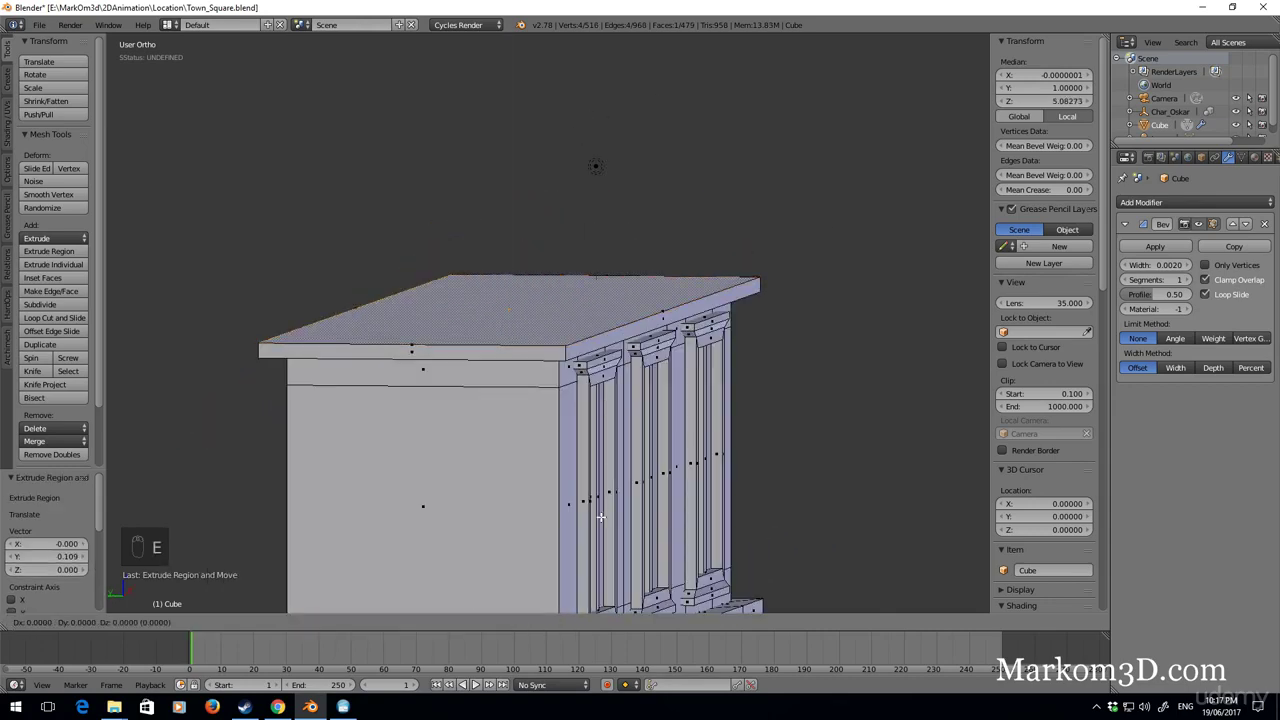
click(624, 358)
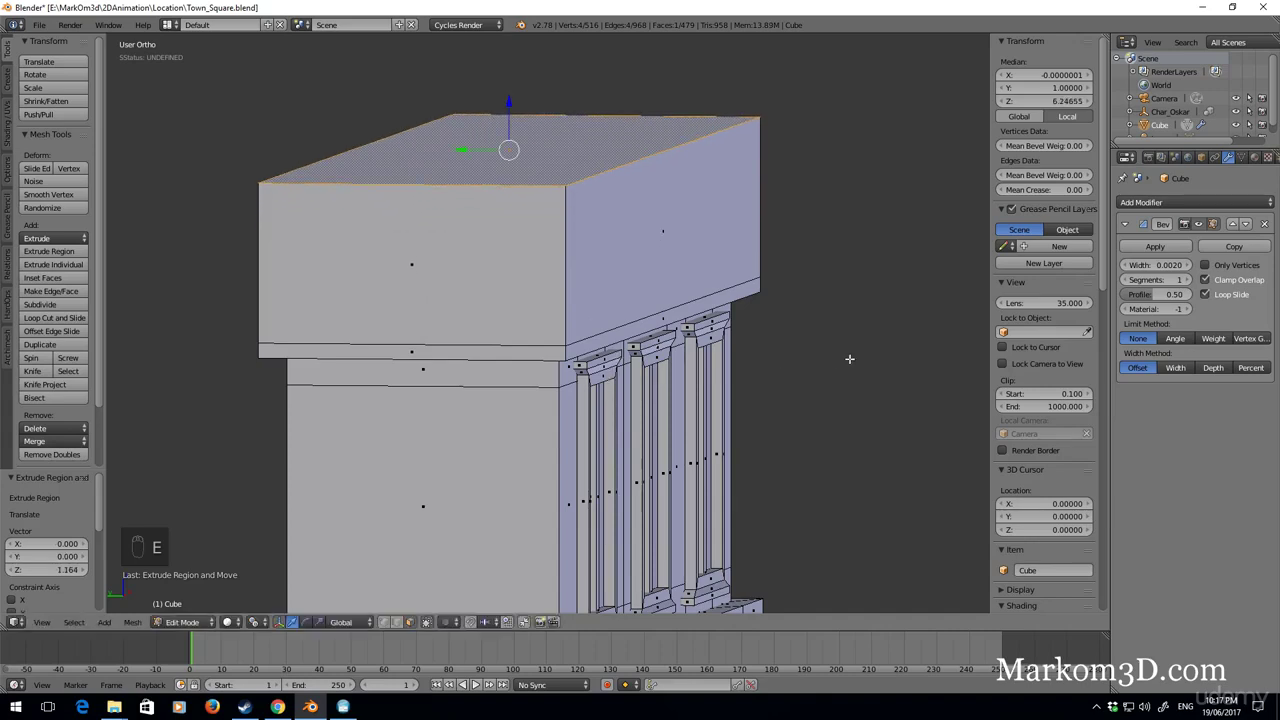
key(s)
key(y)
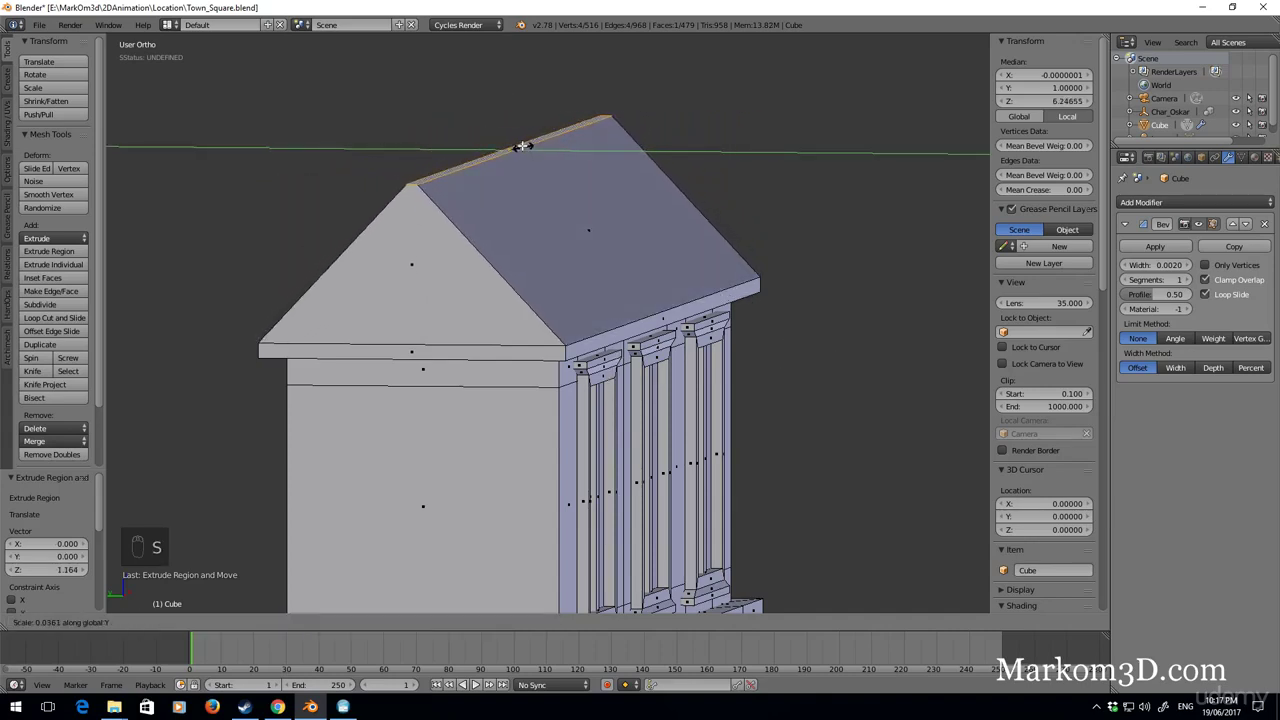
click(517, 146)
Raise the roof ridge about 1.321 along Z for a steeper pitch
middle_drag(623, 405, 451, 389)
scroll(530, 424, down, 4)
scroll(668, 466, up, 4)
scroll(523, 466, down, 5)
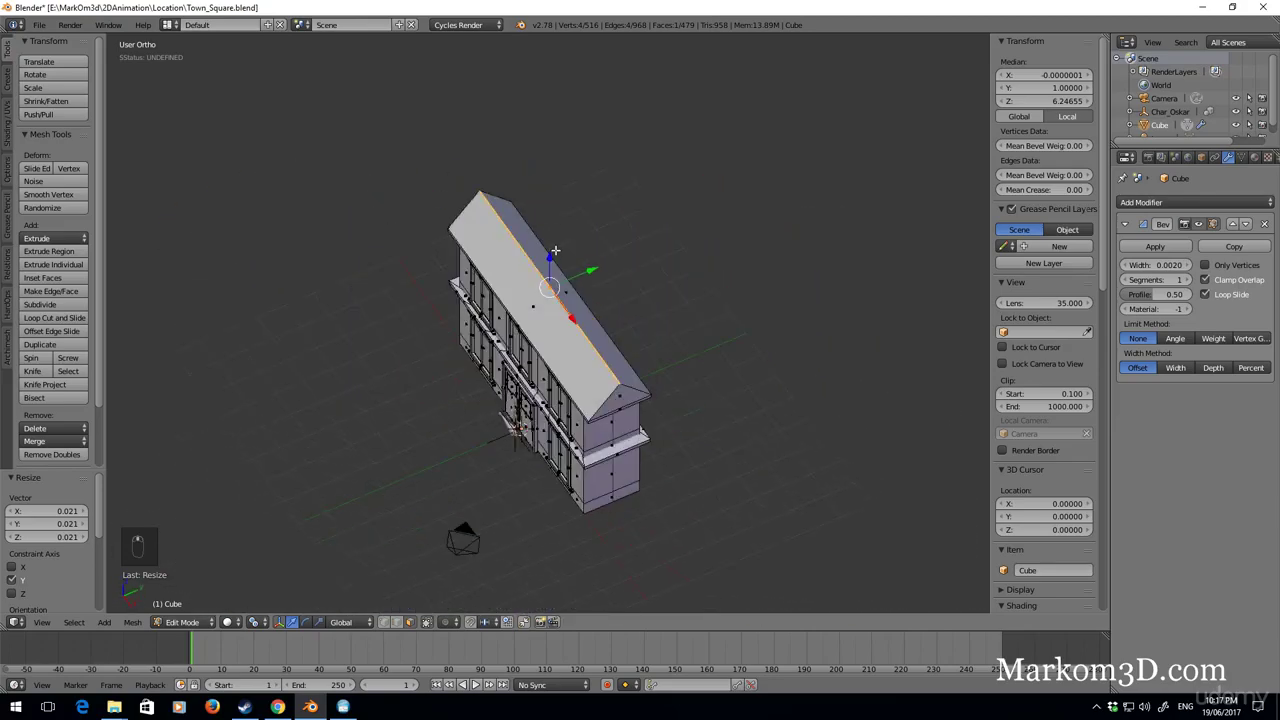
key(g)
key(z)
click(560, 192)
mouse_move(560, 192)
middle_down()
mouse_move(707, 181)
mouse_move(685, 190)
middle_up()
key(z)
key(z)
middle_drag(546, 311, 642, 327)
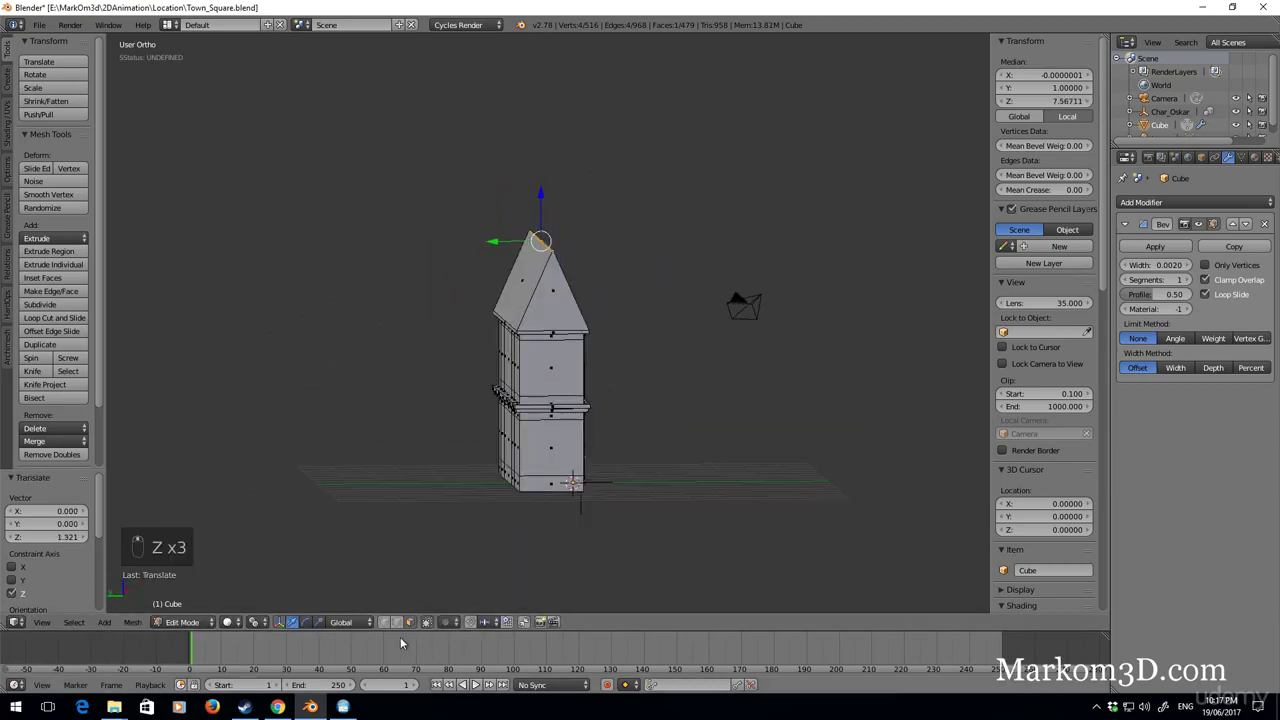
Move all rear vertices of the building and eaves, excluding the ridge, about 1.605 along Y to deepen the building
key(z)
key(z)
key(z)
right_click(519, 492)
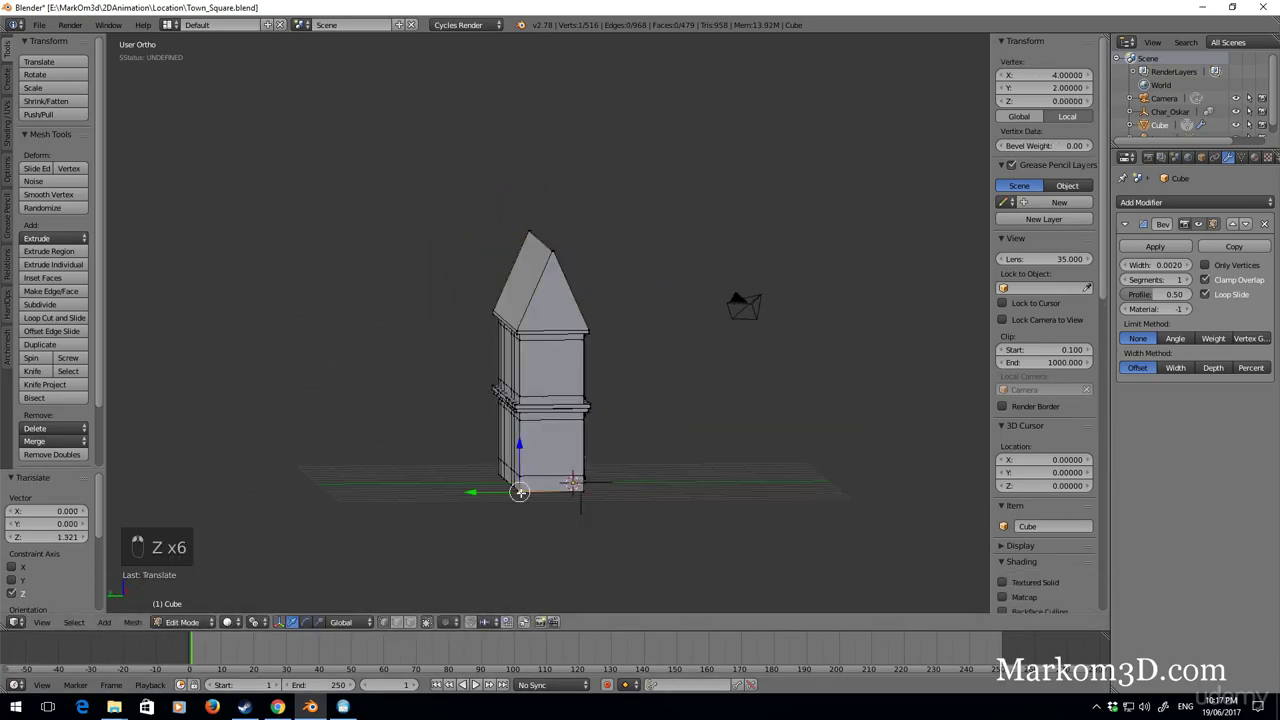
key(KP_3)
key(z)
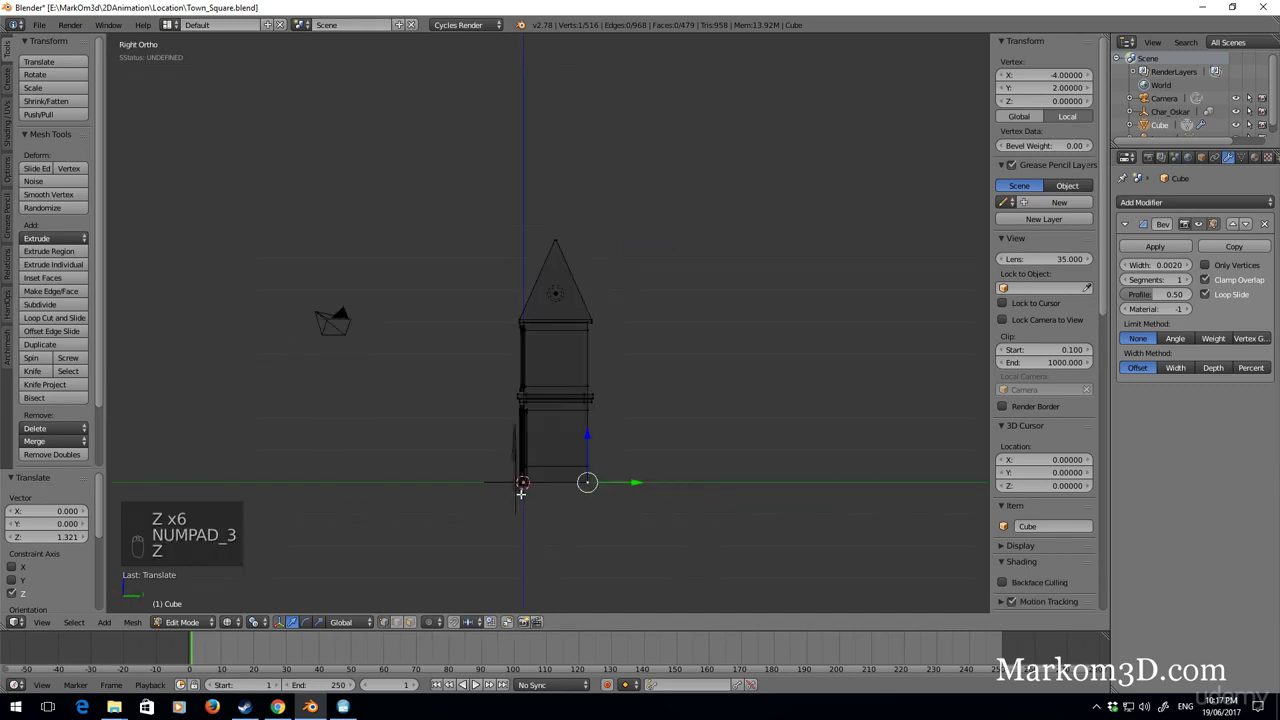
shift+middle_drag(559, 490, 500, 503)
scroll(517, 503, up, 2)
key(b)
drag(607, 274, 492, 578)
key(g)
key(y)
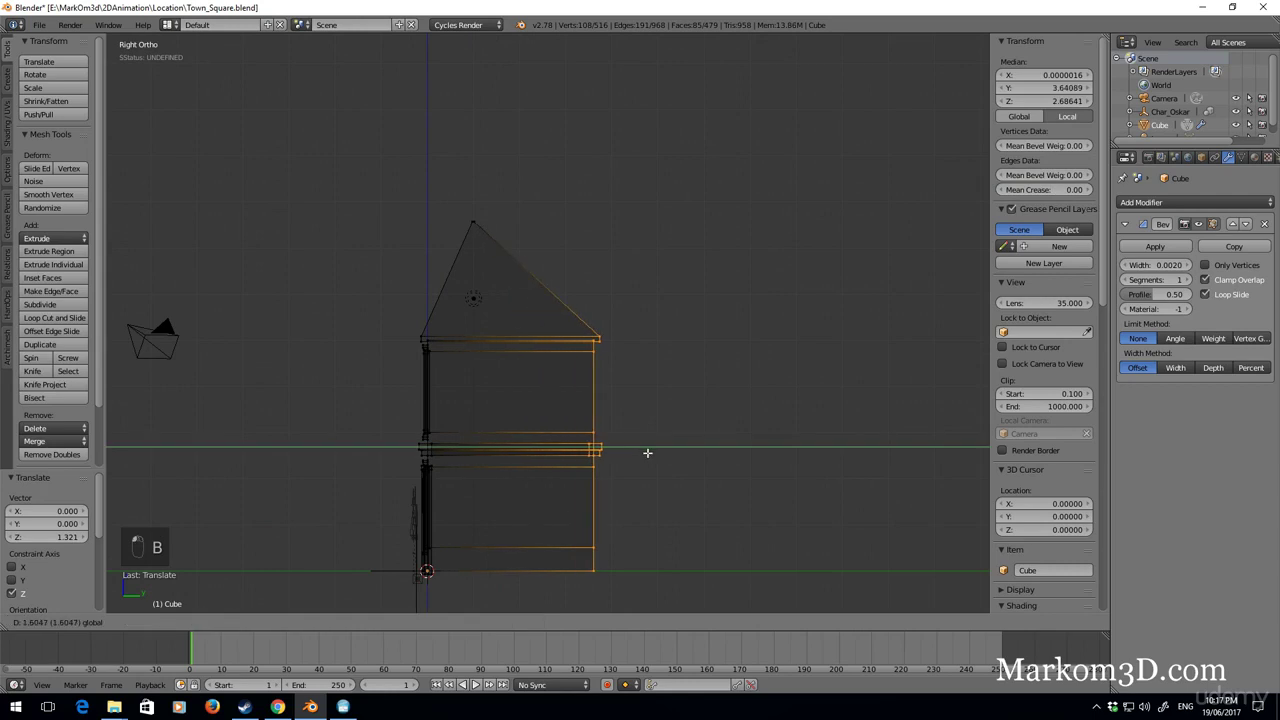
click(647, 453)
Center the roof ridge over the deepened building at about Y 1.824 and leave mesh editing
right_click(478, 224)
key(b)
drag(499, 213, 419, 247)
mouse_move(551, 223)
middle_down()
mouse_move(562, 328)
mouse_move(664, 325)
mouse_move(622, 340)
mouse_move(509, 323)
mouse_move(434, 334)
mouse_move(396, 373)
mouse_move(396, 426)
mouse_move(587, 417)
mouse_move(617, 402)
middle_up()
key(z)
key(z)
key(z)
key(Tab)
scroll(396, 373, up, 4)
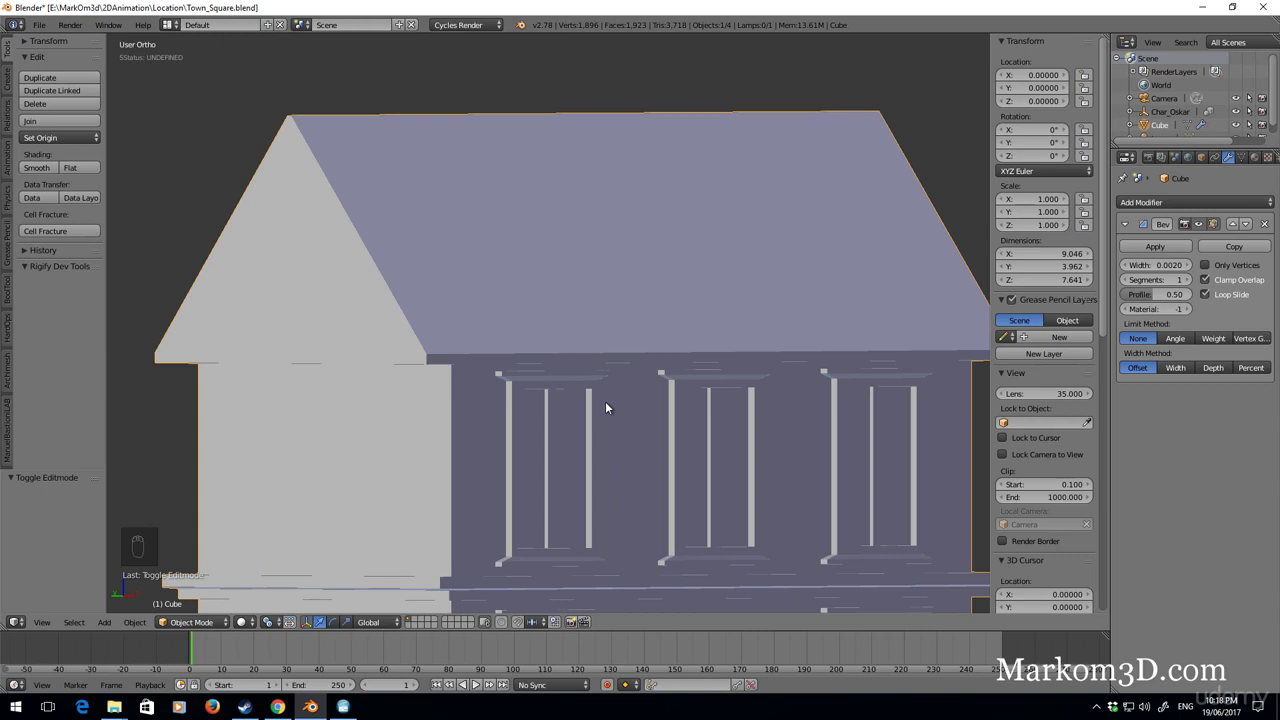
Examine the building's front facade, windows and side wall beside the character
key(KP_3)
key(KP_1)
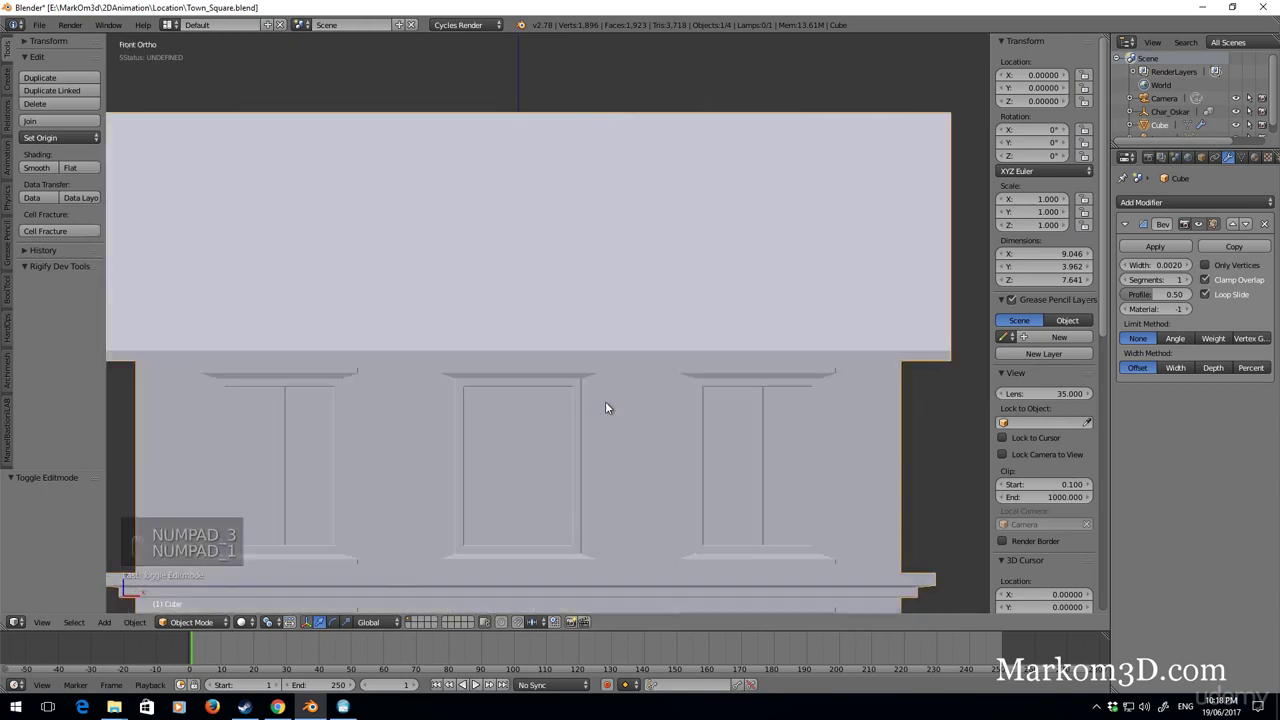
scroll(683, 371, up, 3)
key(z)
key(z)
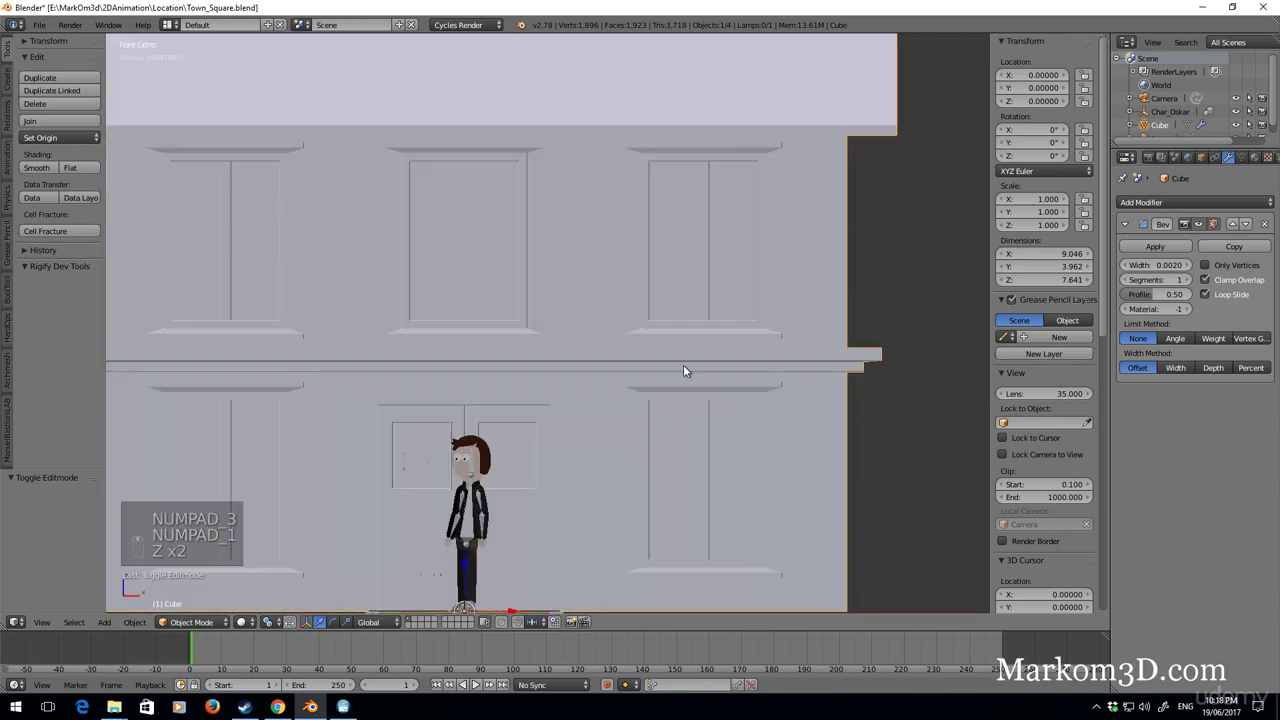
middle_drag(841, 238, 508, 156)
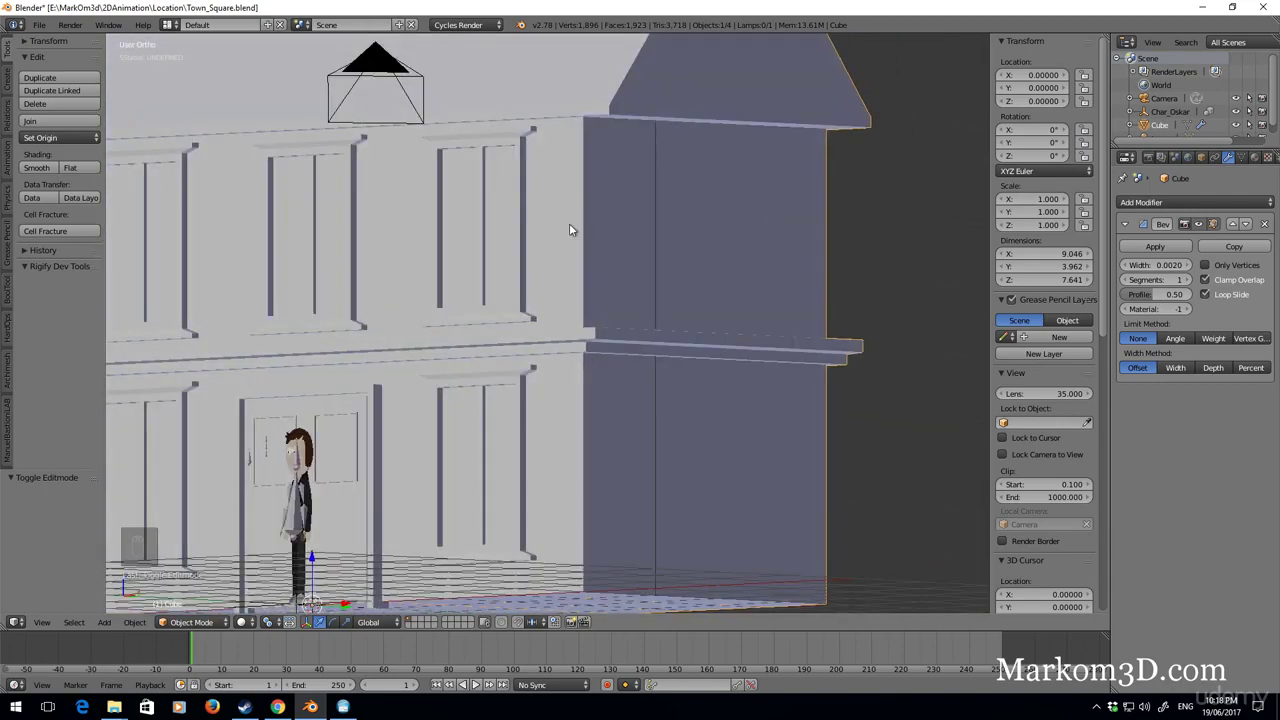
scroll(570, 181, up, 3)
middle_drag(576, 388, 600, 352)
Add a 32-vertex cylinder of radius 1 and depth 2 to the building mesh at the 3D cursor
key(Tab)
shift+middle_drag(648, 145, 603, 324)
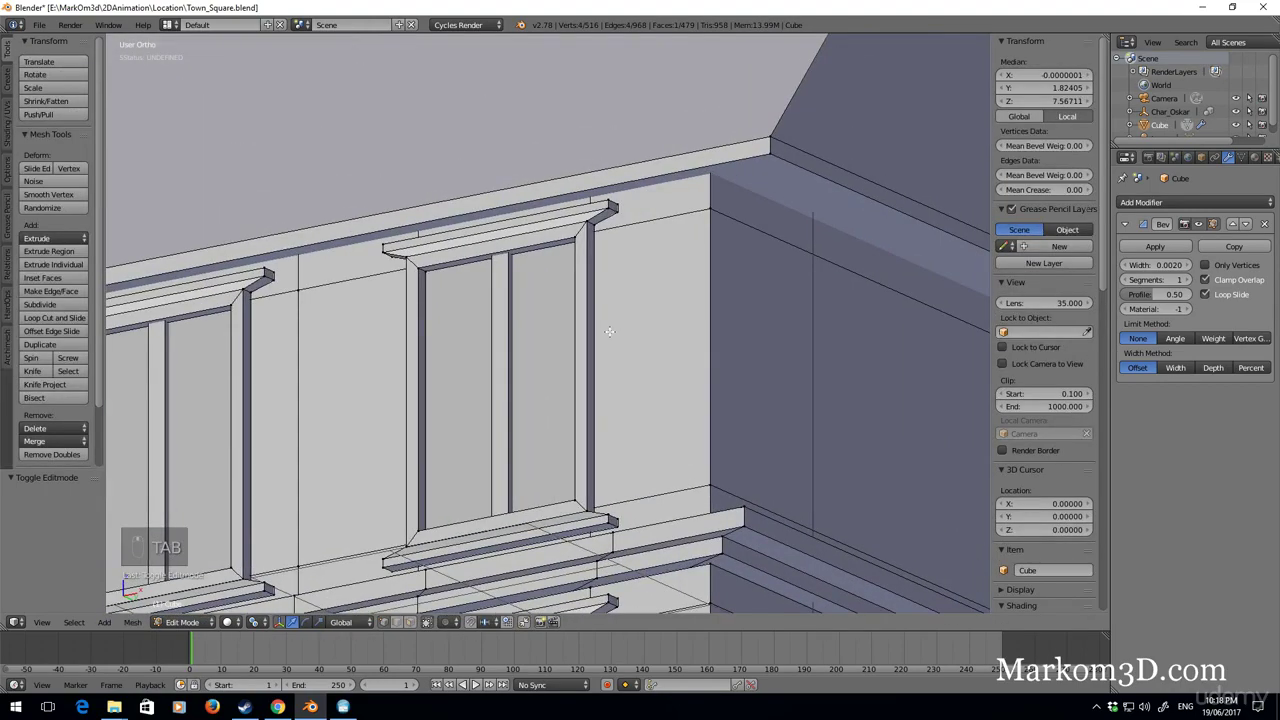
scroll(615, 492, down, 4)
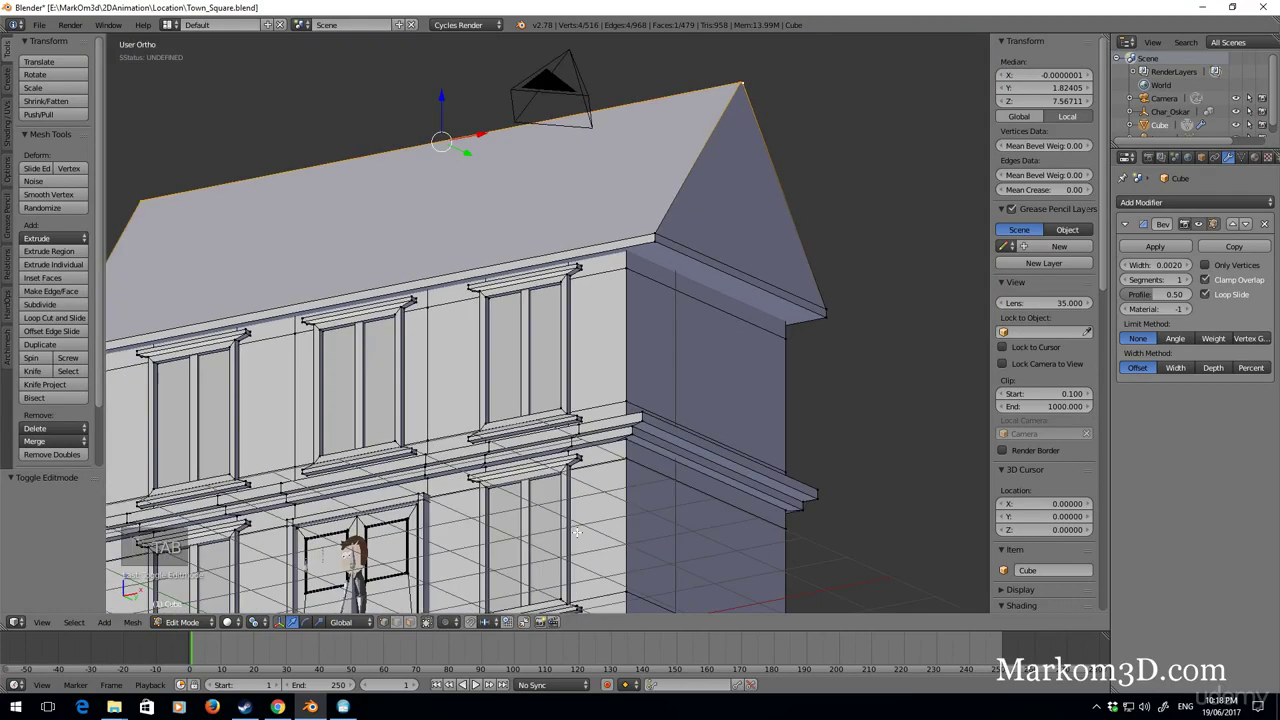
key(KP_3)
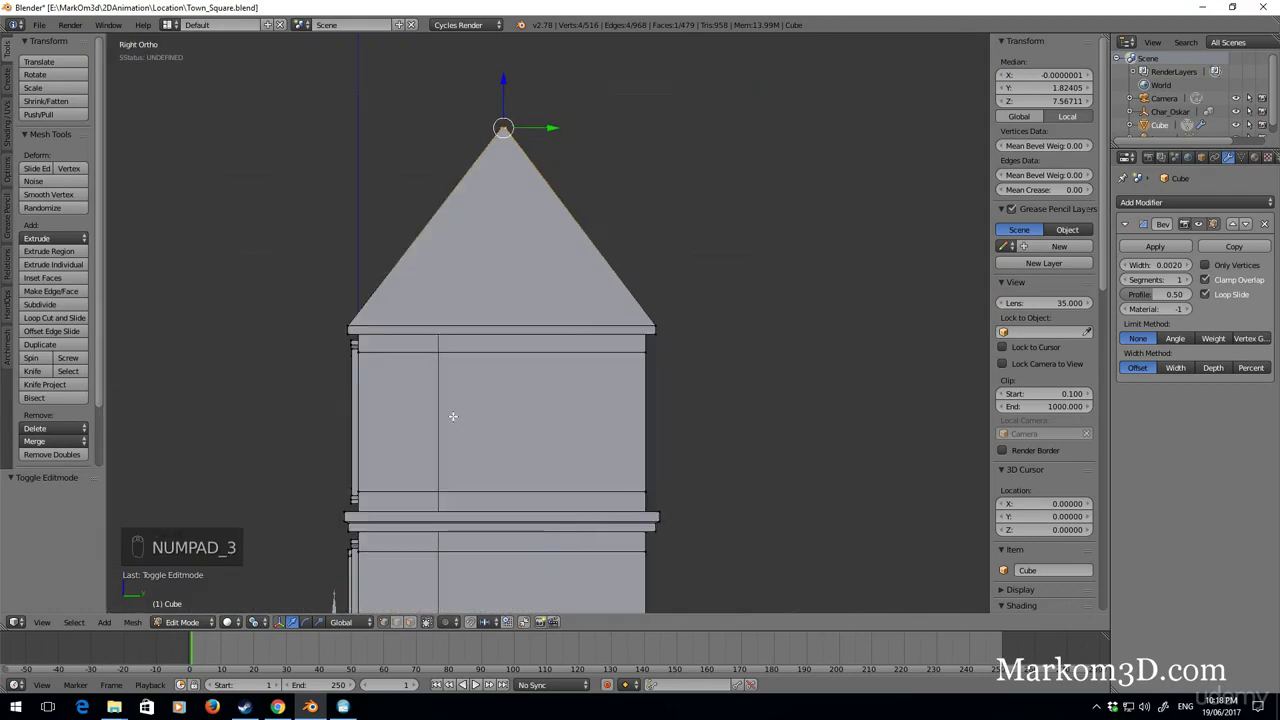
shift+middle_drag(460, 409, 655, 256)
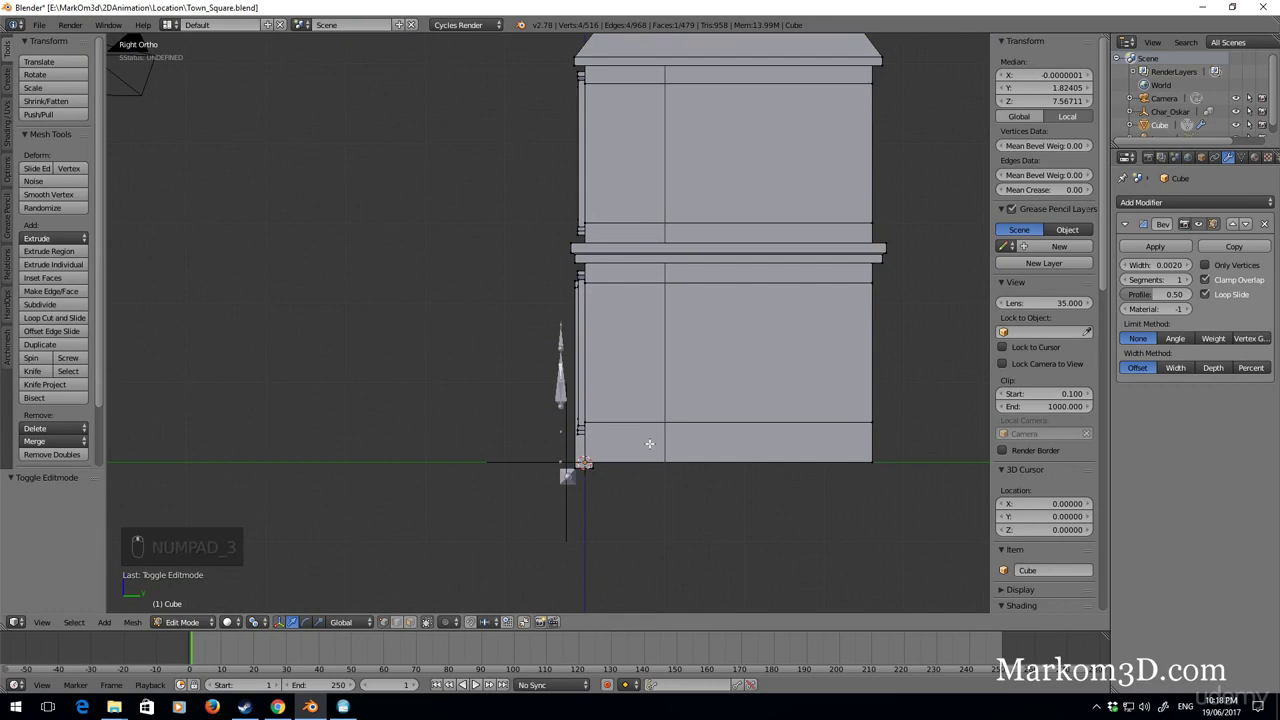
key(shift+a)
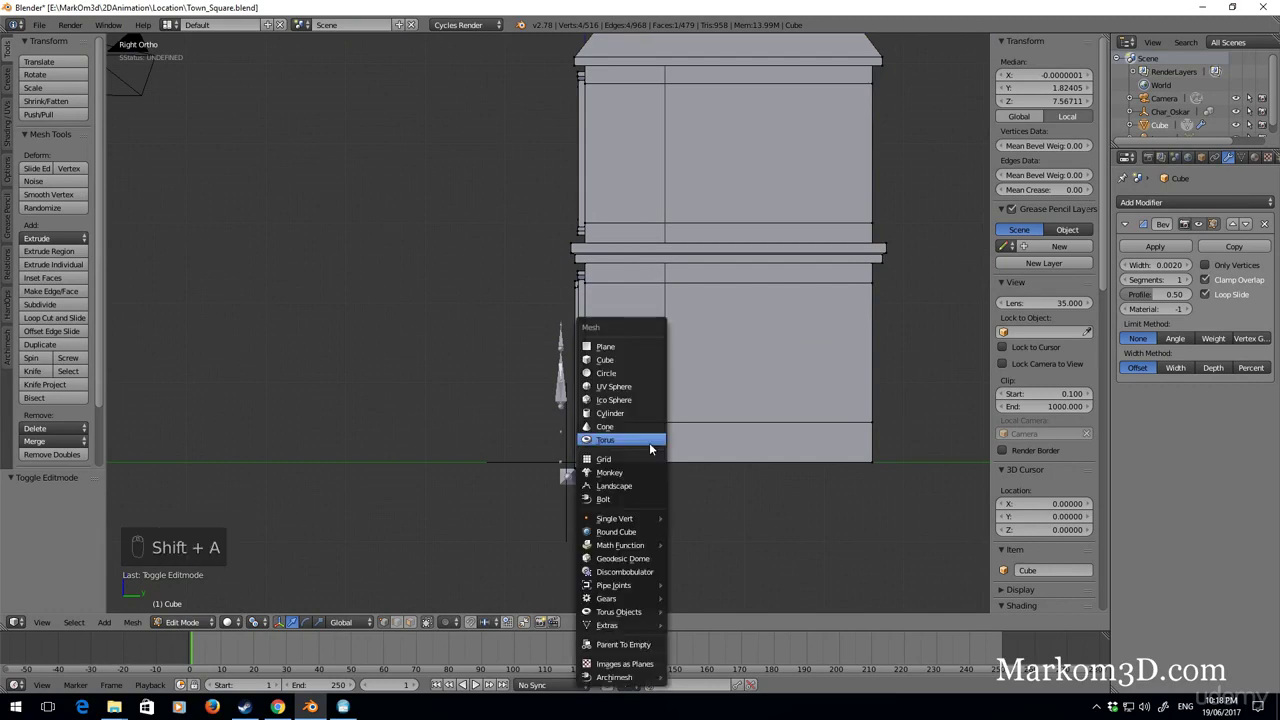
click(646, 413)
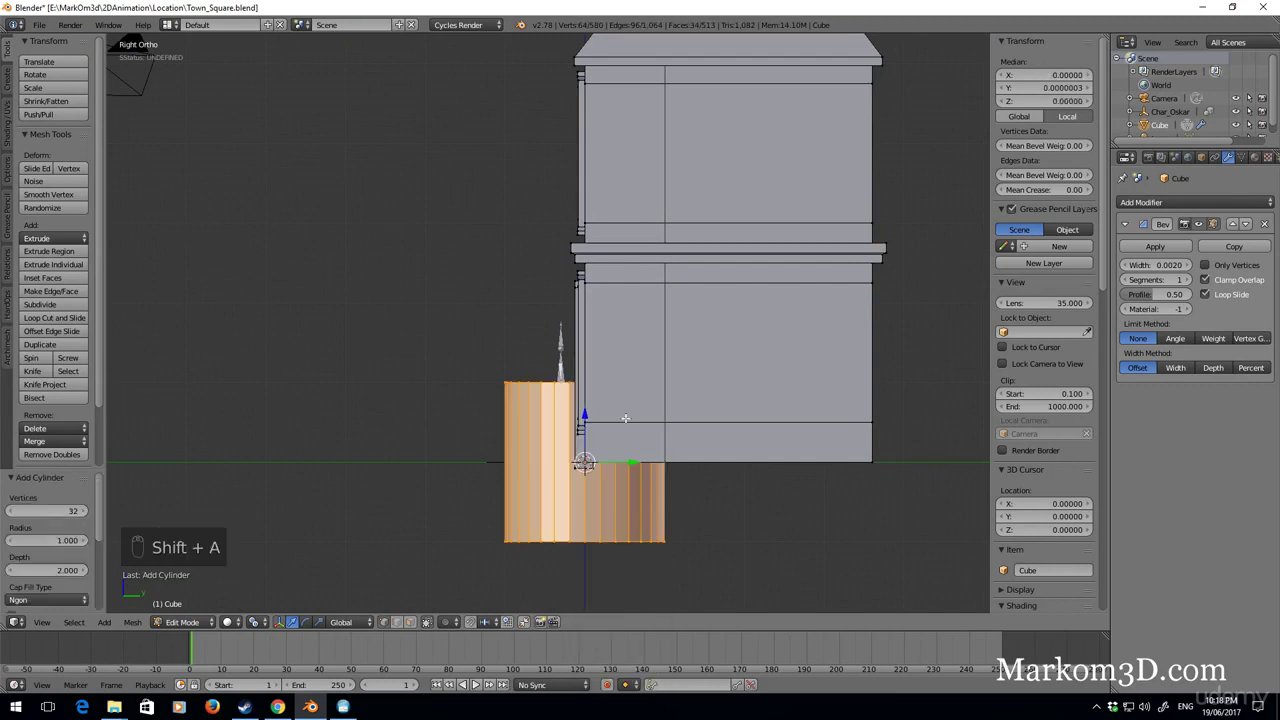
Shrink the cylinder into a thin stub and move it near the front facade's upper corner, about X 3.729, Z 4.779
middle_drag(507, 413, 606, 470)
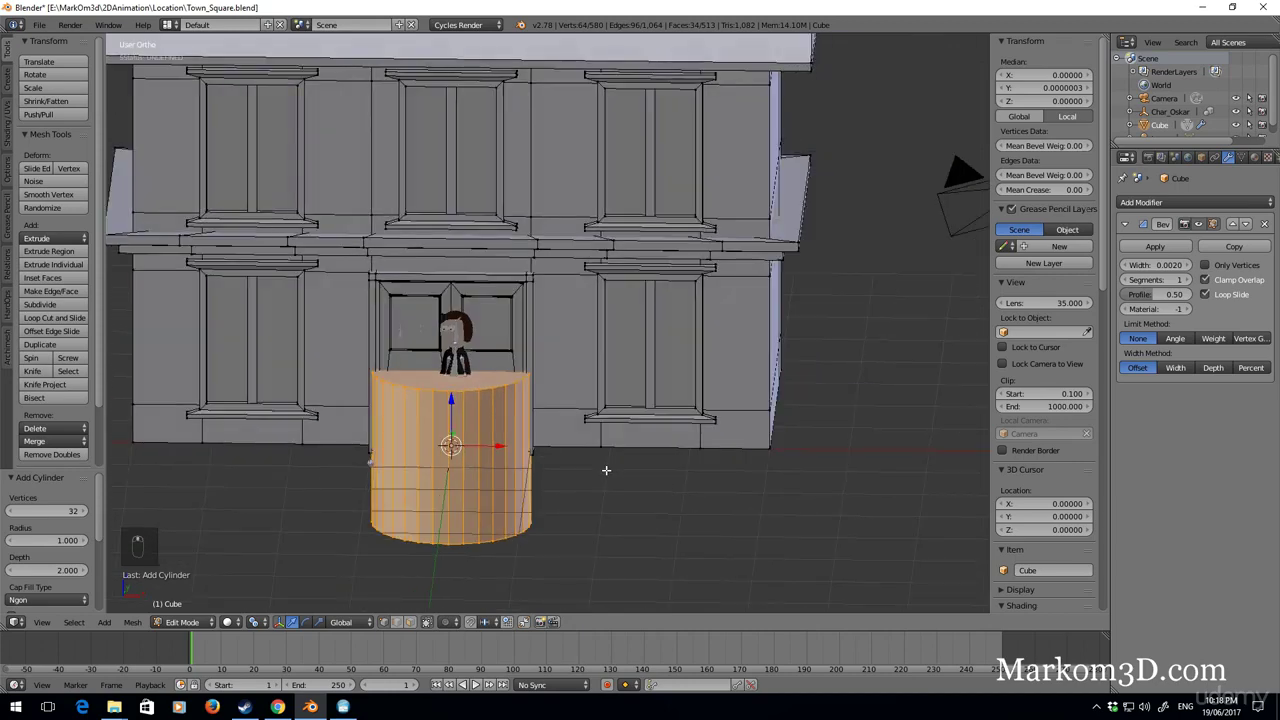
key(s)
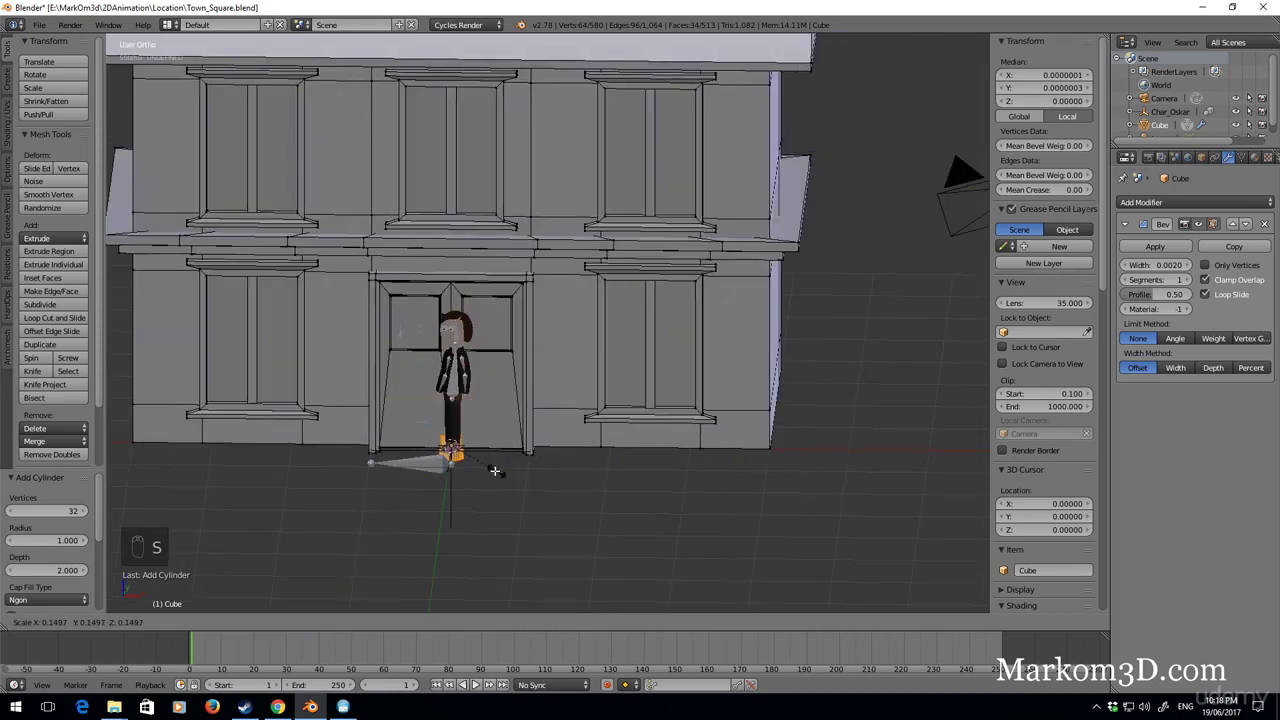
click(485, 465)
key(g)
key(x)
click(786, 472)
key(s)
click(785, 461)
drag(749, 401, 737, 140)
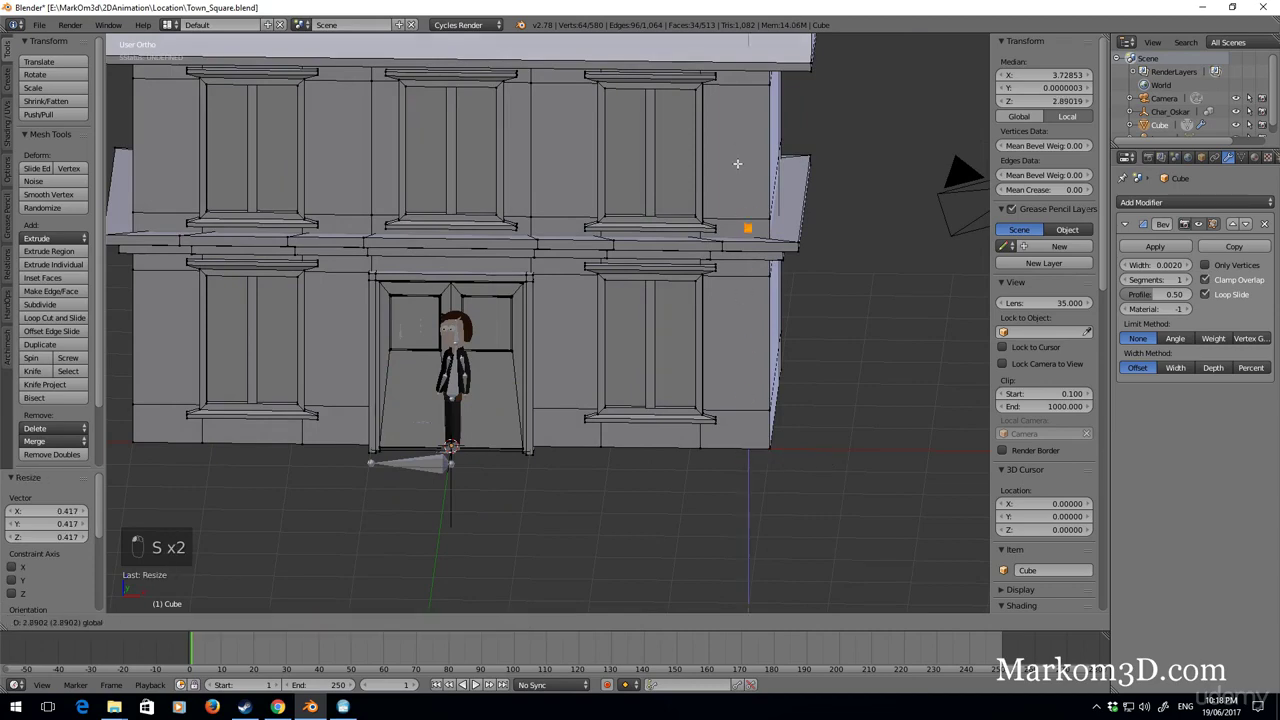
drag(719, 36, 719, 35)
Scale the cylinder by about 0.669 and fit it directly under the eave at about Y -0.055, Z 4.953
middle_drag(780, 150, 493, 343)
scroll(493, 343, up, 5)
key(KP_3)
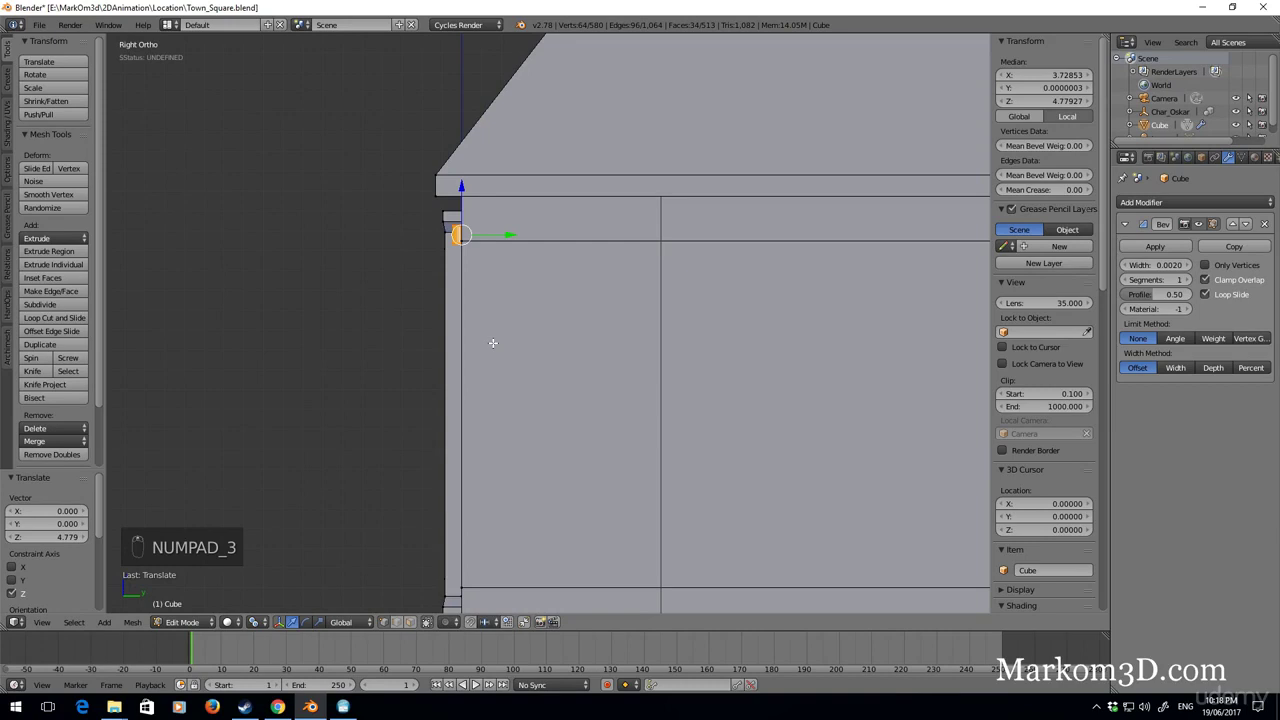
scroll(493, 343, up, 3)
shift+middle_drag(389, 290, 535, 381)
scroll(535, 381, up, 3)
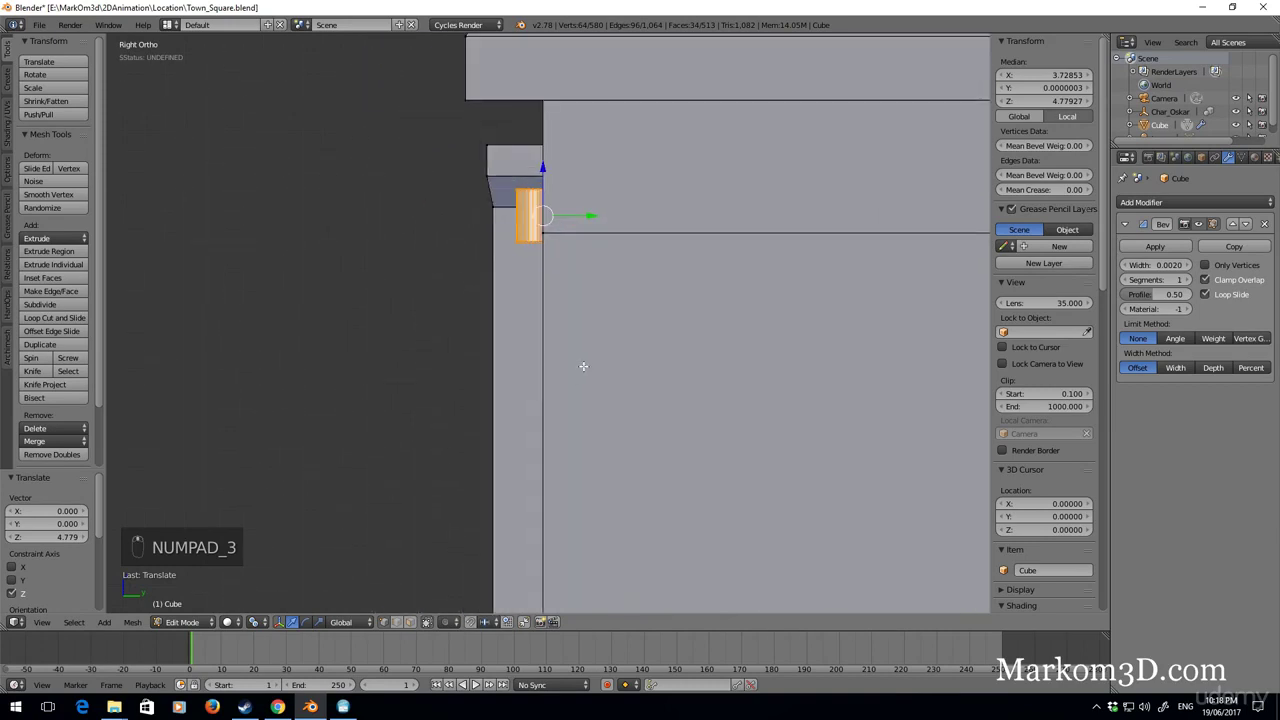
key(g)
click(543, 246)
key(s)
click(642, 250)
key(g)
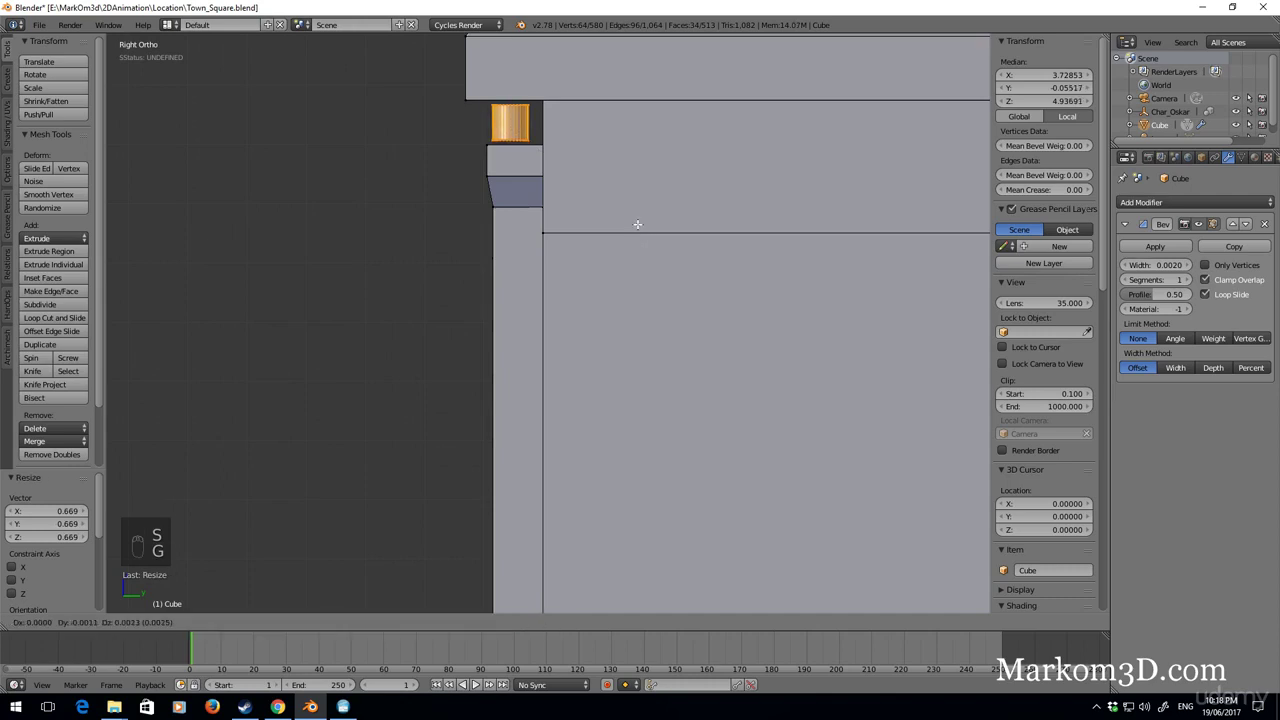
click(637, 220)
In wireframe, select the cylinder's bottom vertices and lower them about 2.086 along Z to form a long drainpipe
scroll(550, 330, down, 3)
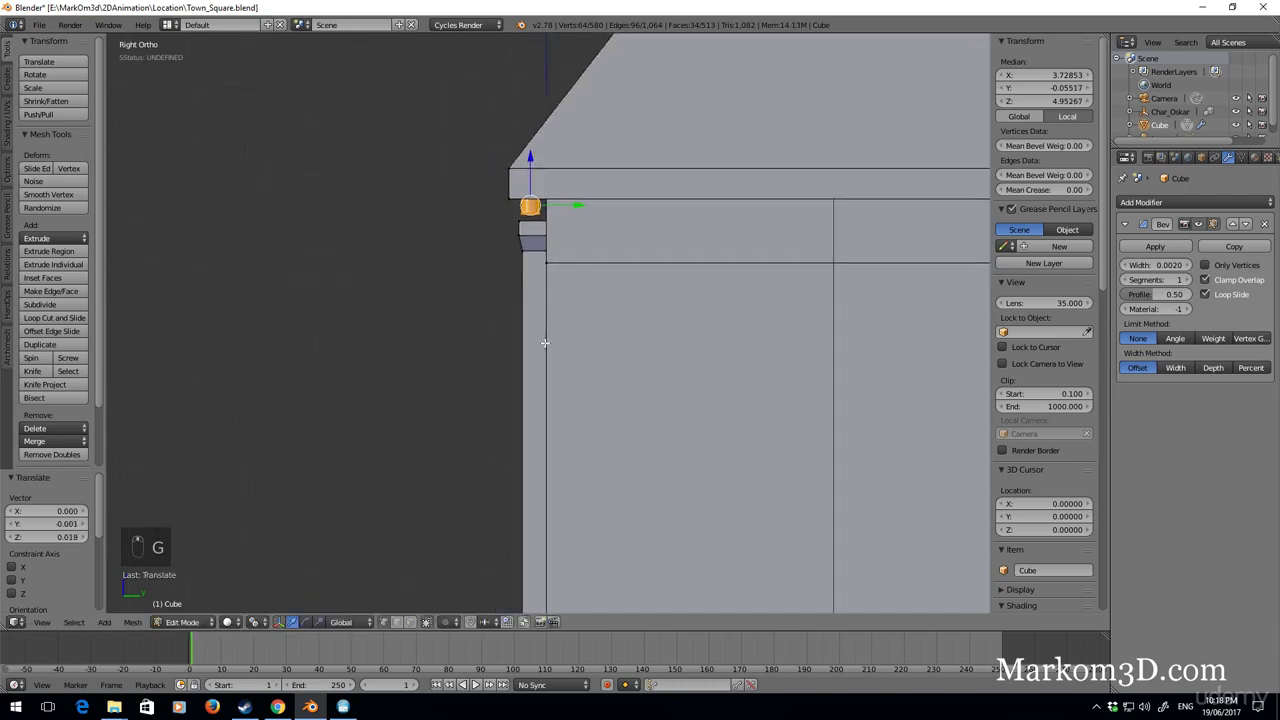
scroll(547, 335, up, 4)
key(z)
shift+middle_drag(521, 96, 574, 460)
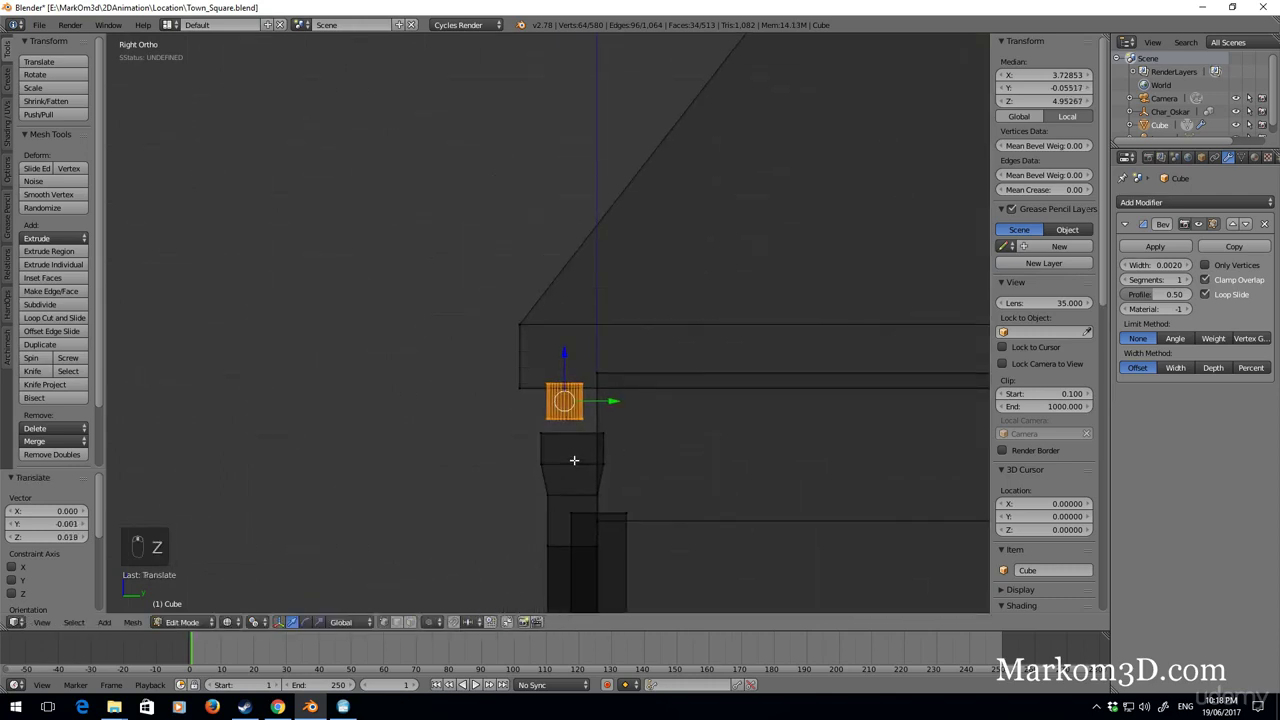
key(b)
middle_drag(630, 354, 492, 408)
scroll(671, 523, down, 2)
shift+middle_drag(671, 523, 626, 271)
scroll(560, 227, down, 3)
shift+middle_drag(583, 417, 583, 325)
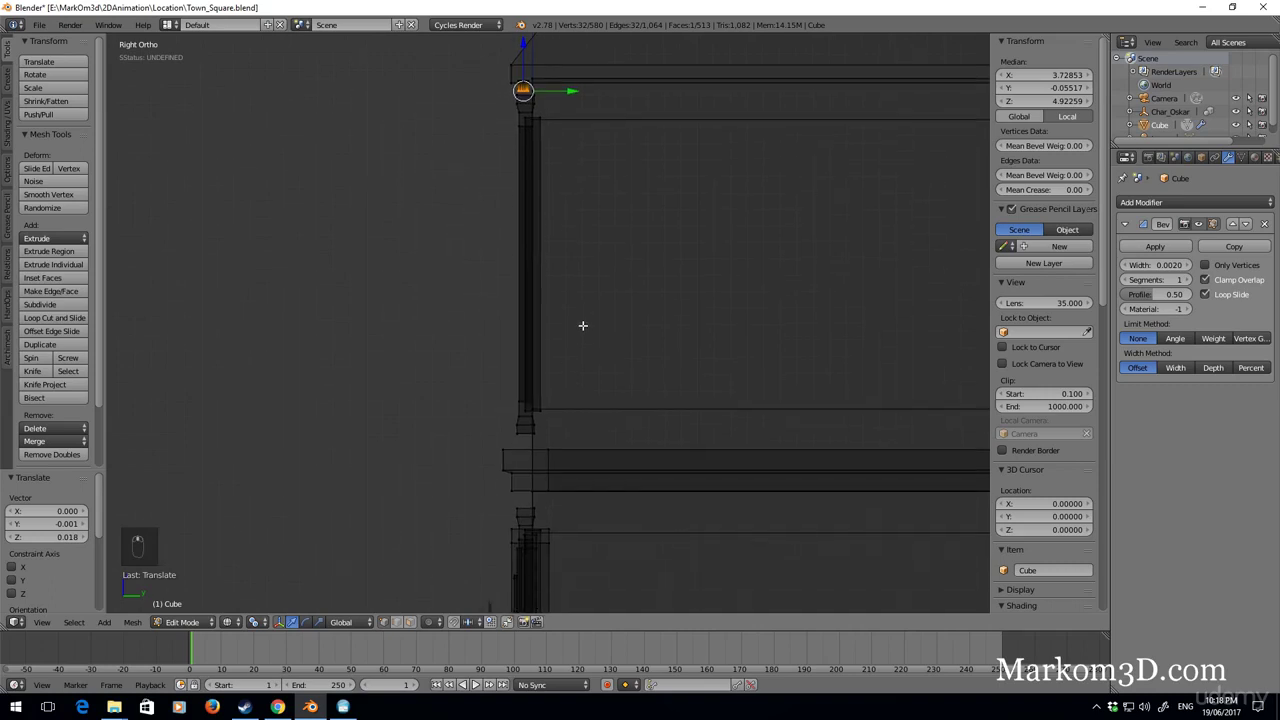
key(g)
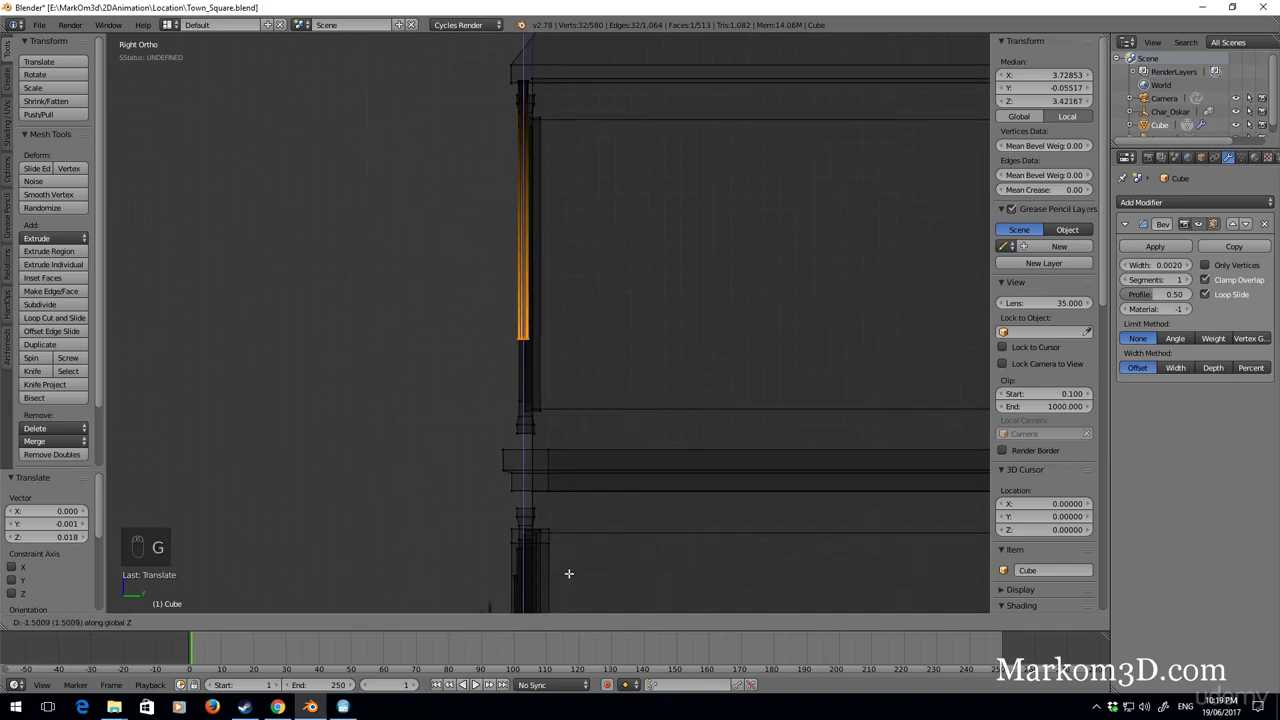
click(592, 93)
Raise the pipe's lower end about 0.016 along Z and place the 3D cursor beside it at about Y -0.105, Z 2.852
shift+scroll(605, 268, down, 5)
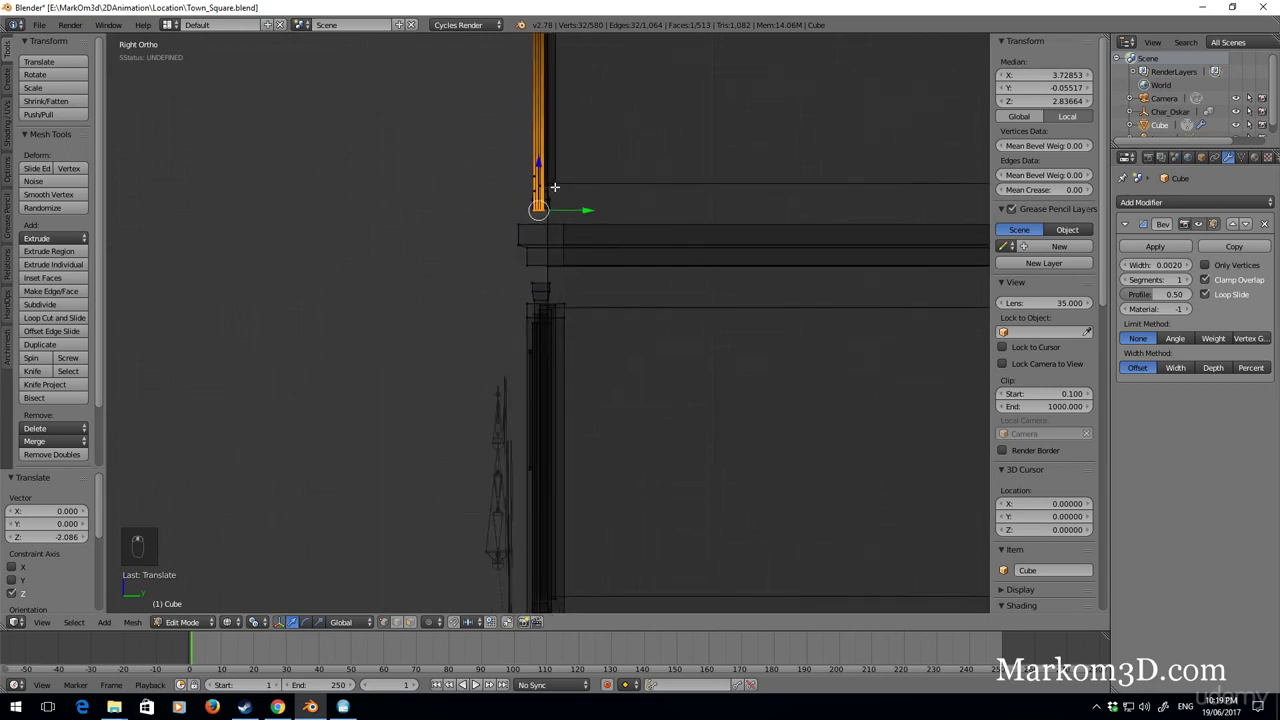
shift+middle_drag(592, 216, 707, 277)
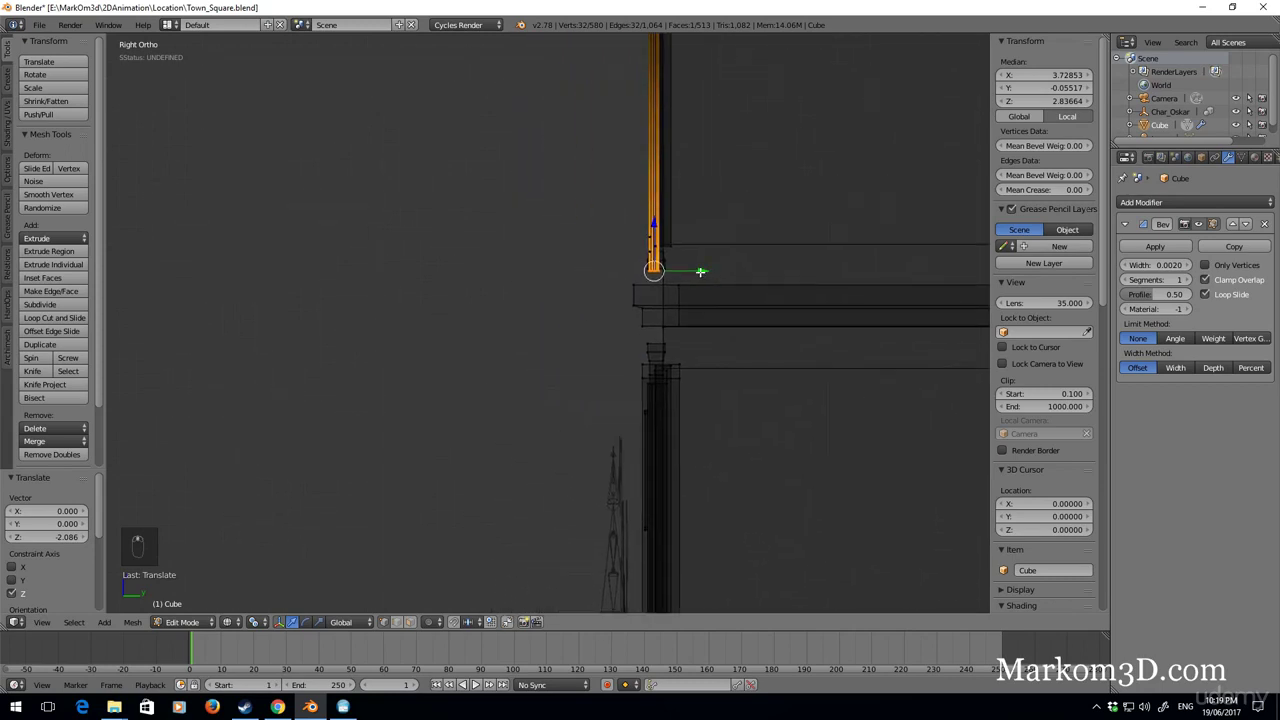
scroll(682, 286, up, 4)
shift+middle_drag(652, 232, 509, 249)
scroll(509, 249, up, 4)
shift+middle_drag(691, 220, 599, 380)
scroll(599, 380, up, 1)
drag(627, 242, 627, 229)
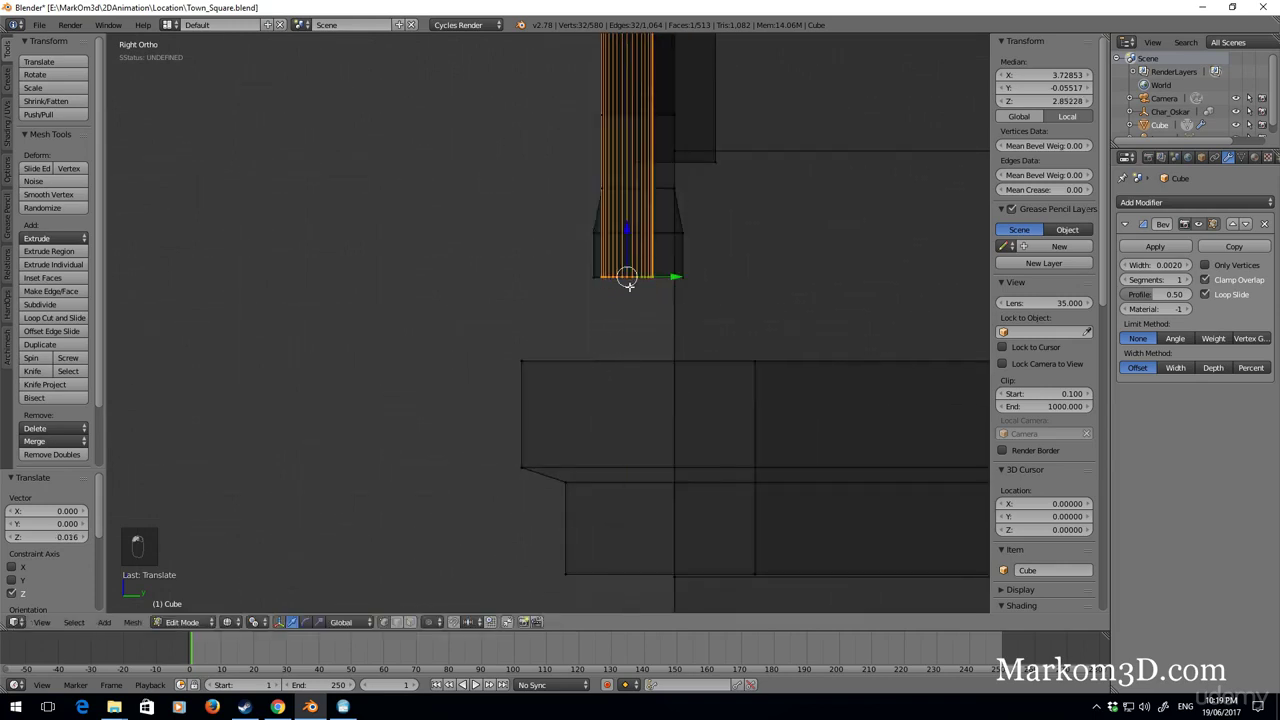
scroll(620, 290, up, 2)
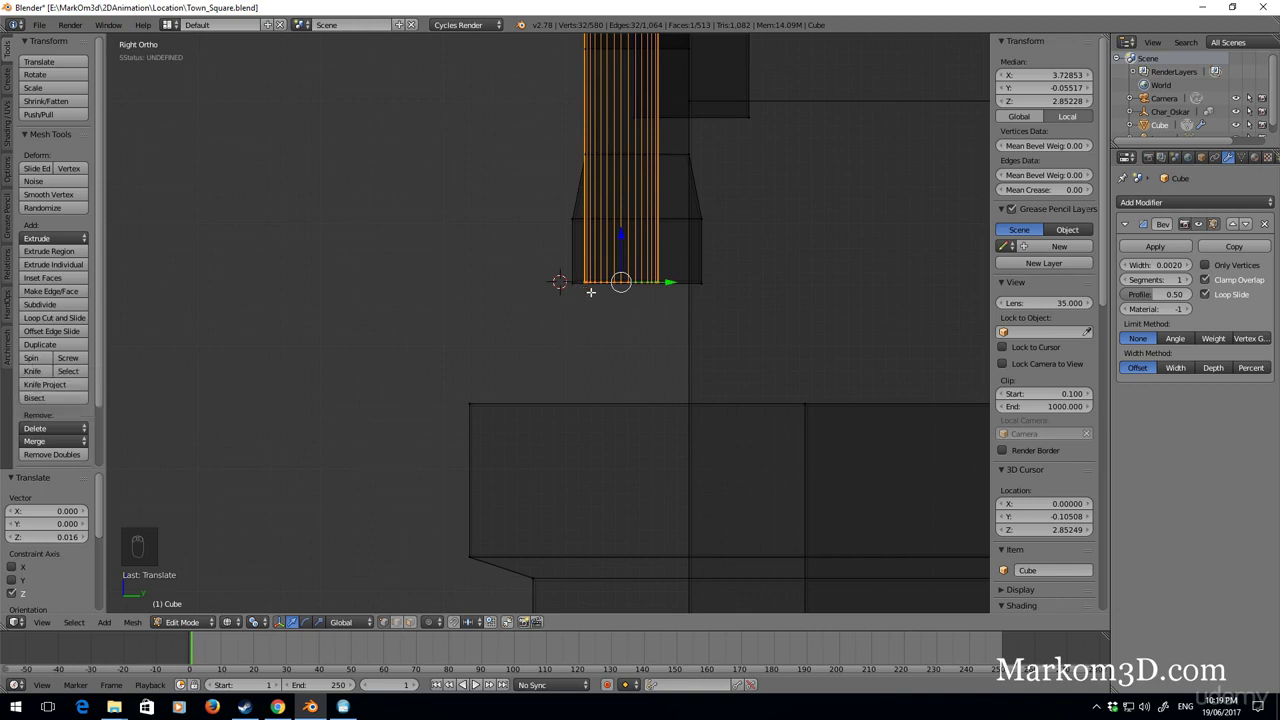
Try a nine-step 90° Spin of the pipe's lower end in side view, inspect the bend and undo it
click(32, 358)
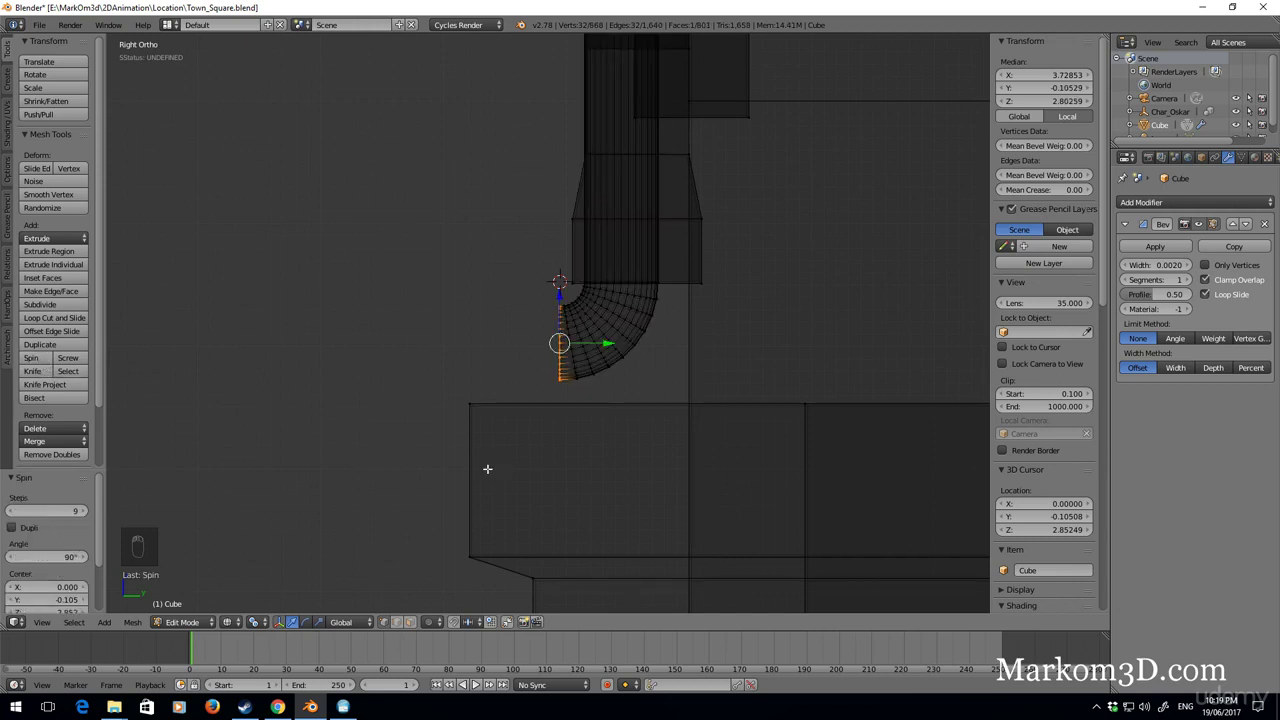
middle_drag(430, 468, 566, 489)
key(z)
scroll(700, 465, down, 6)
shift+middle_drag(910, 433, 478, 398)
scroll(831, 384, up, 3)
mouse_move(831, 384)
middle_down()
mouse_move(677, 370)
mouse_move(707, 370)
mouse_move(689, 360)
mouse_move(666, 374)
middle_up()
key(ctrl+z)
Try the 90° Spin of the pipe's end from an angled view and undo it
scroll(689, 360, down, 6)
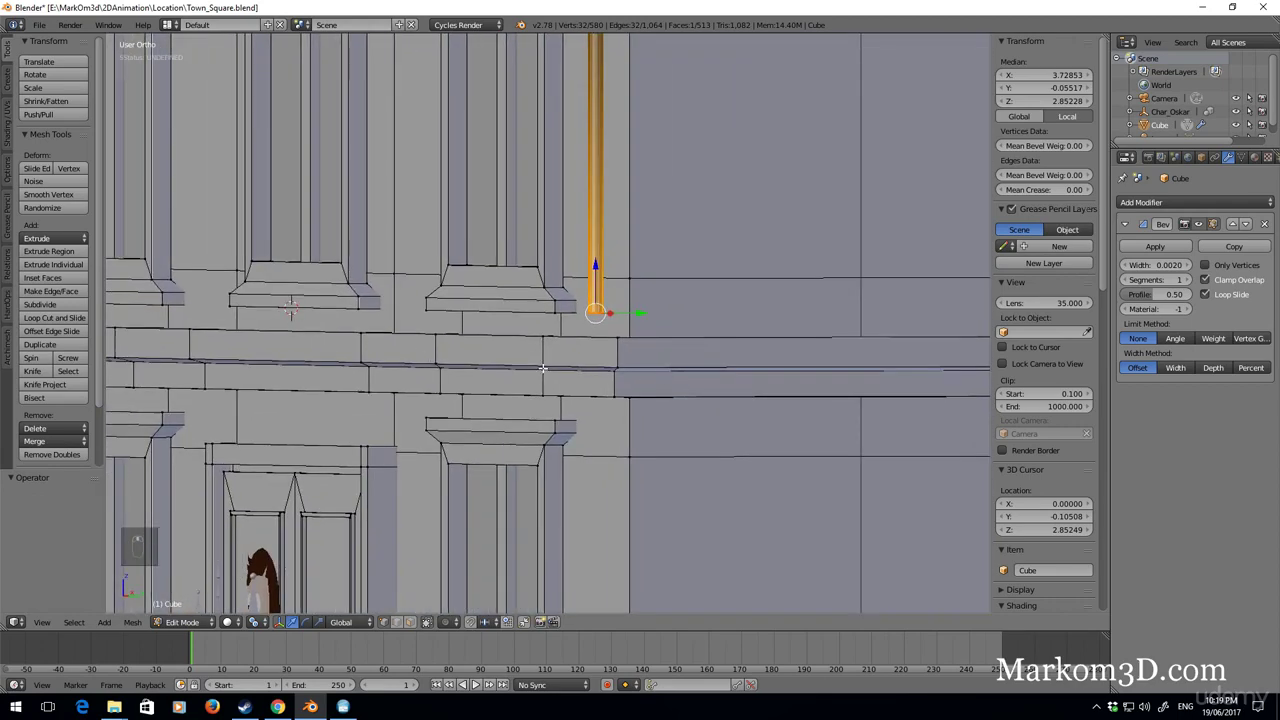
click(28, 360)
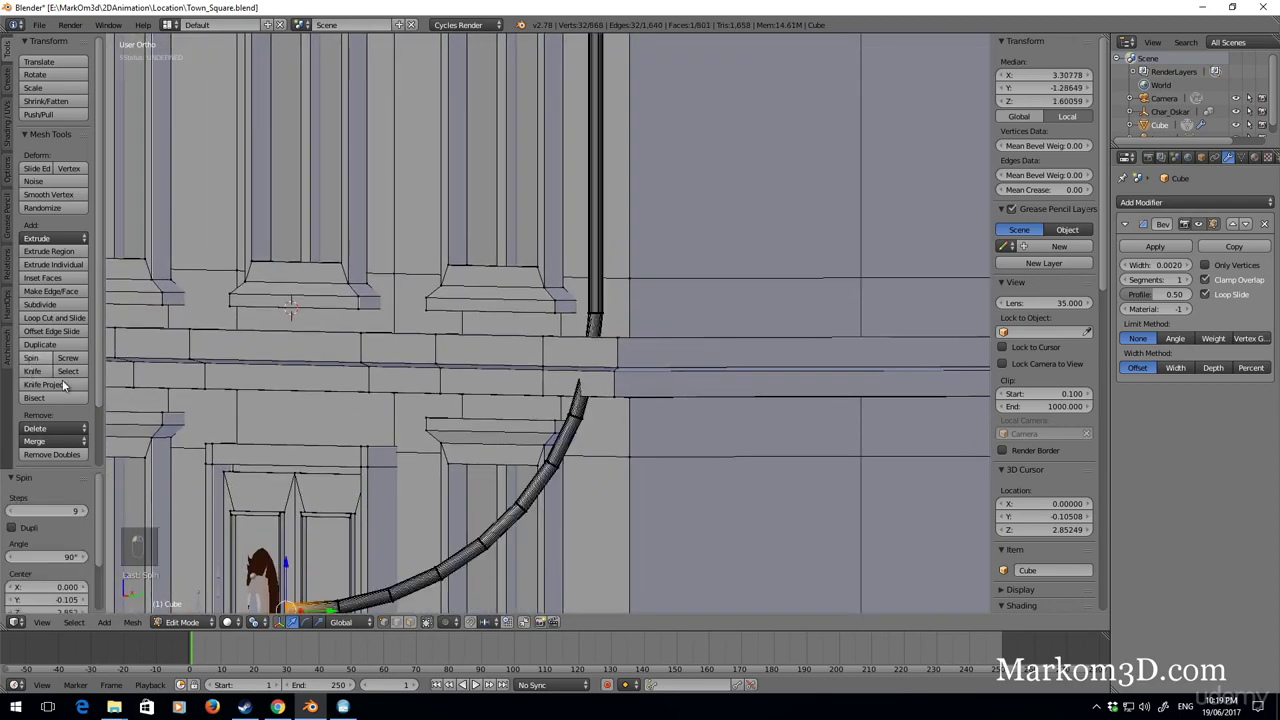
scroll(390, 530, down, 3)
middle_drag(418, 543, 467, 550)
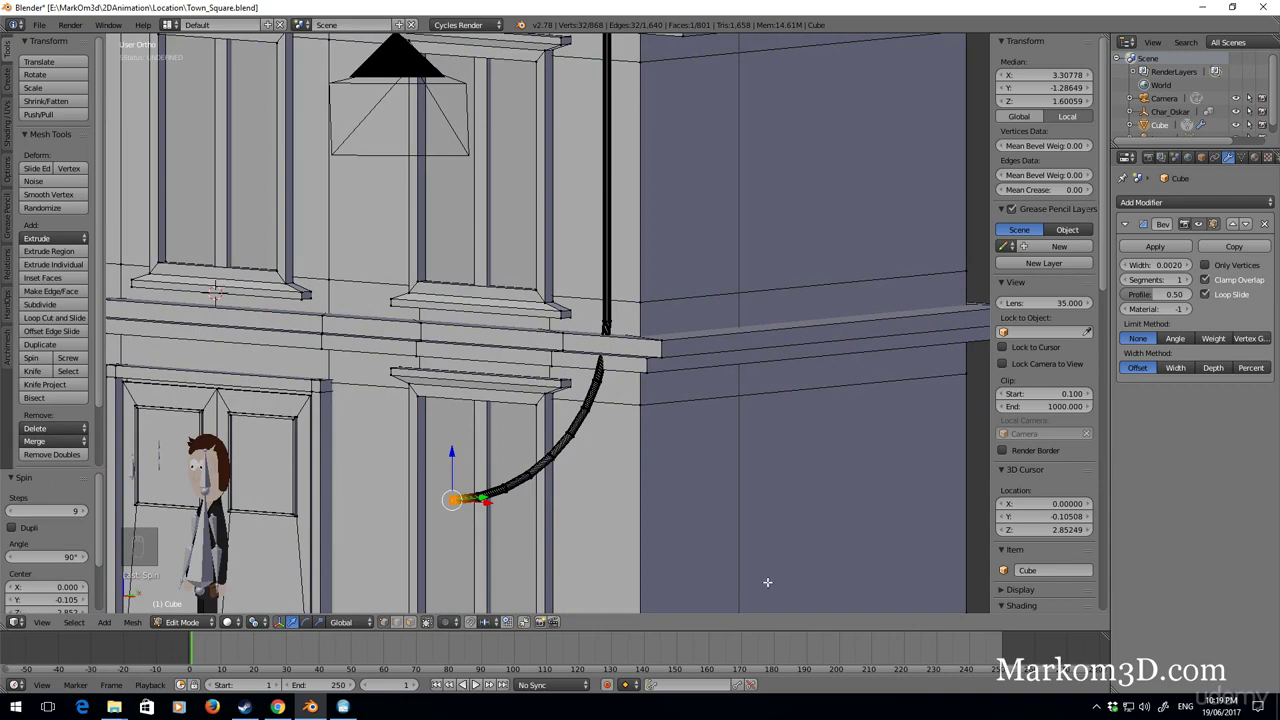
key(ctrl+z)
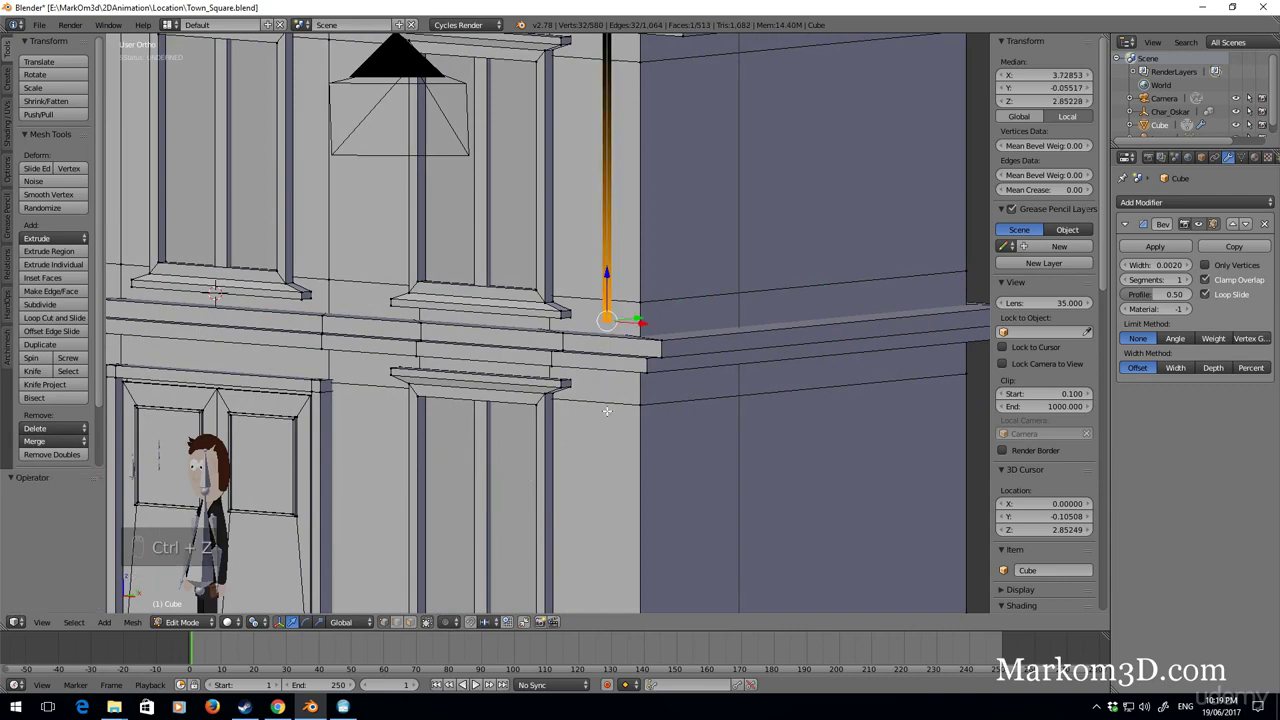
In right view, spin the pipe's lower end 90° outward in nine steps and extrude it about 0.066 away from the wall
key(KP_1)
key(KP_3)
scroll(605, 408, up, 3)
click(31, 358)
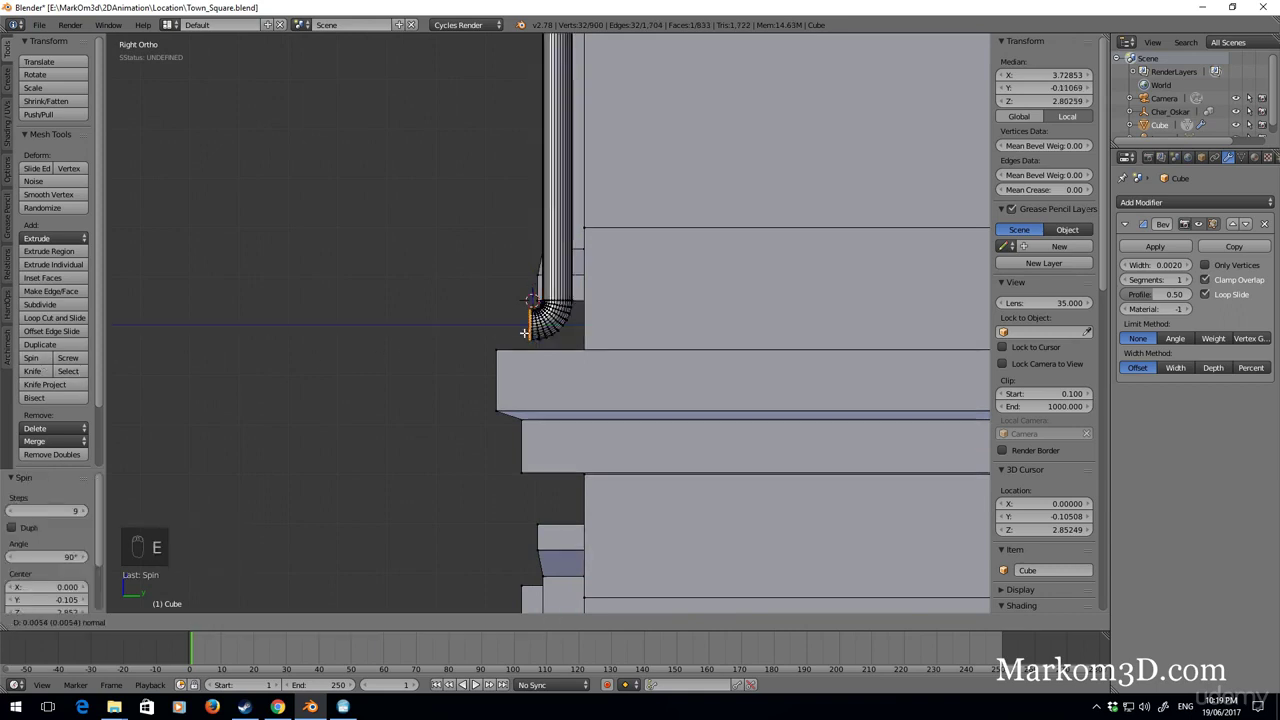
key(e)
click(503, 333)
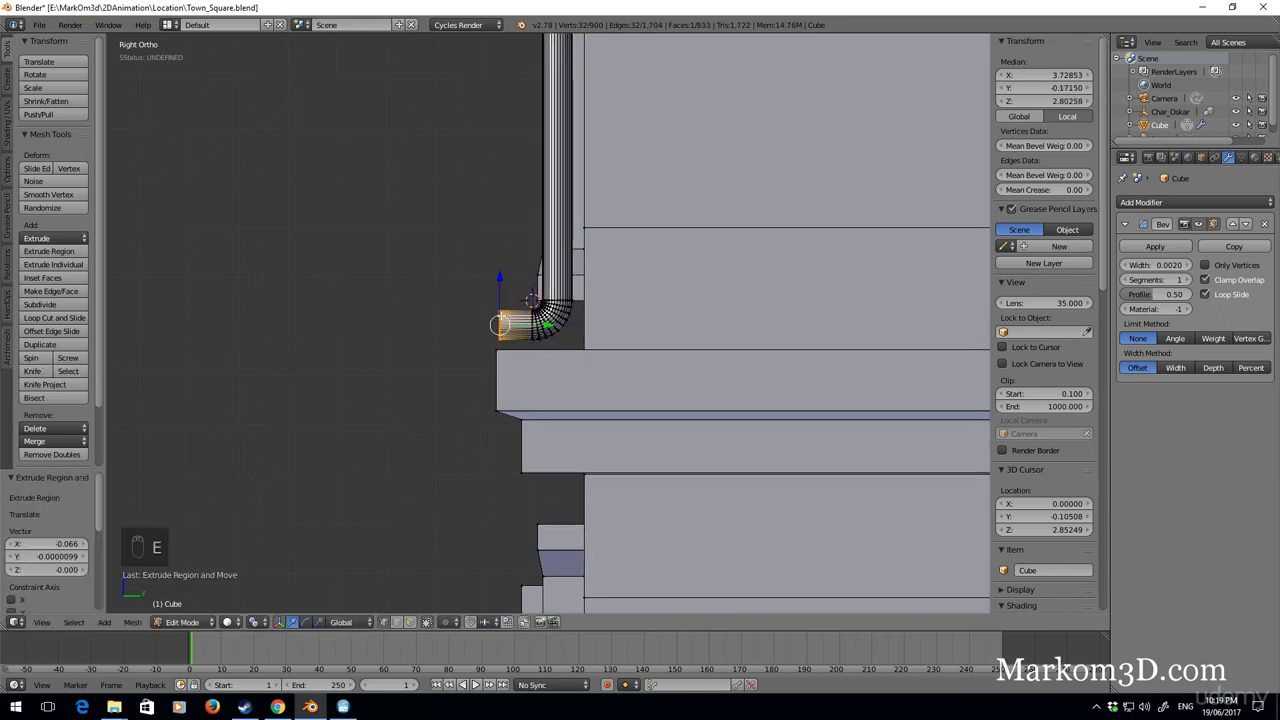
Place the 3D cursor below the pipe's outer end at about Y -0.171, Z 2.746 and spin the end by -90° to bend downward
click(500, 353)
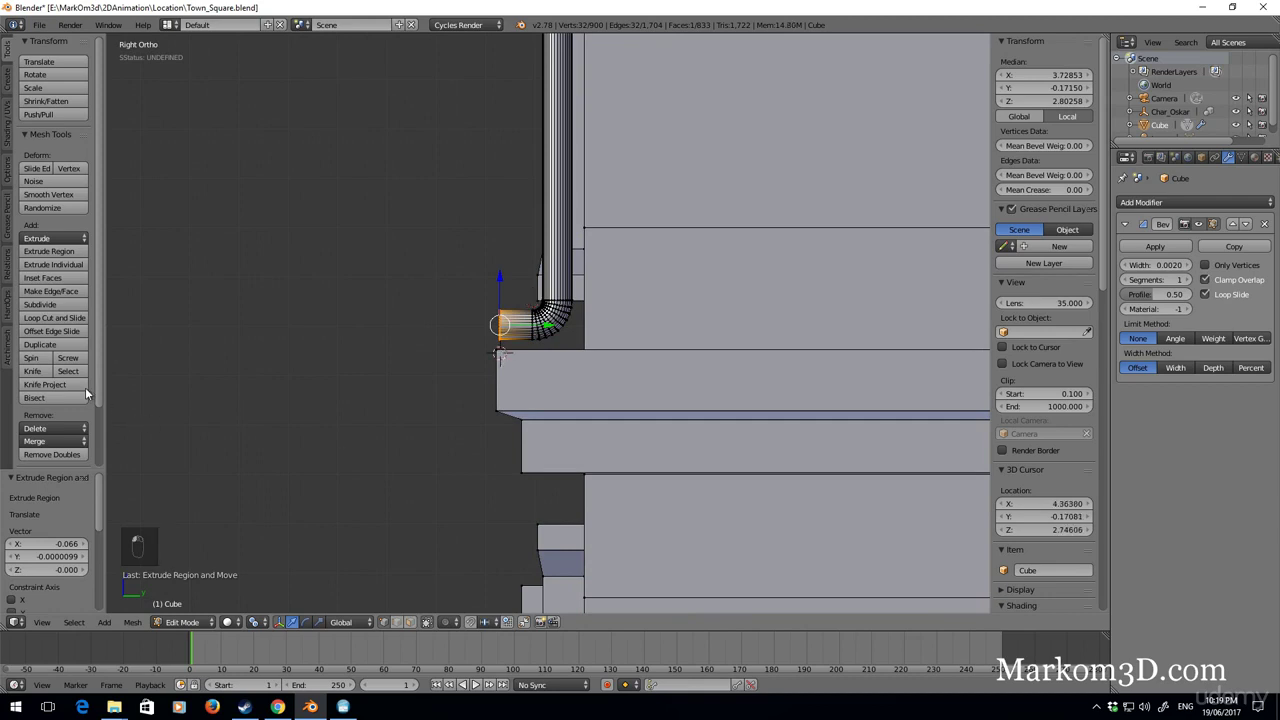
click(37, 360)
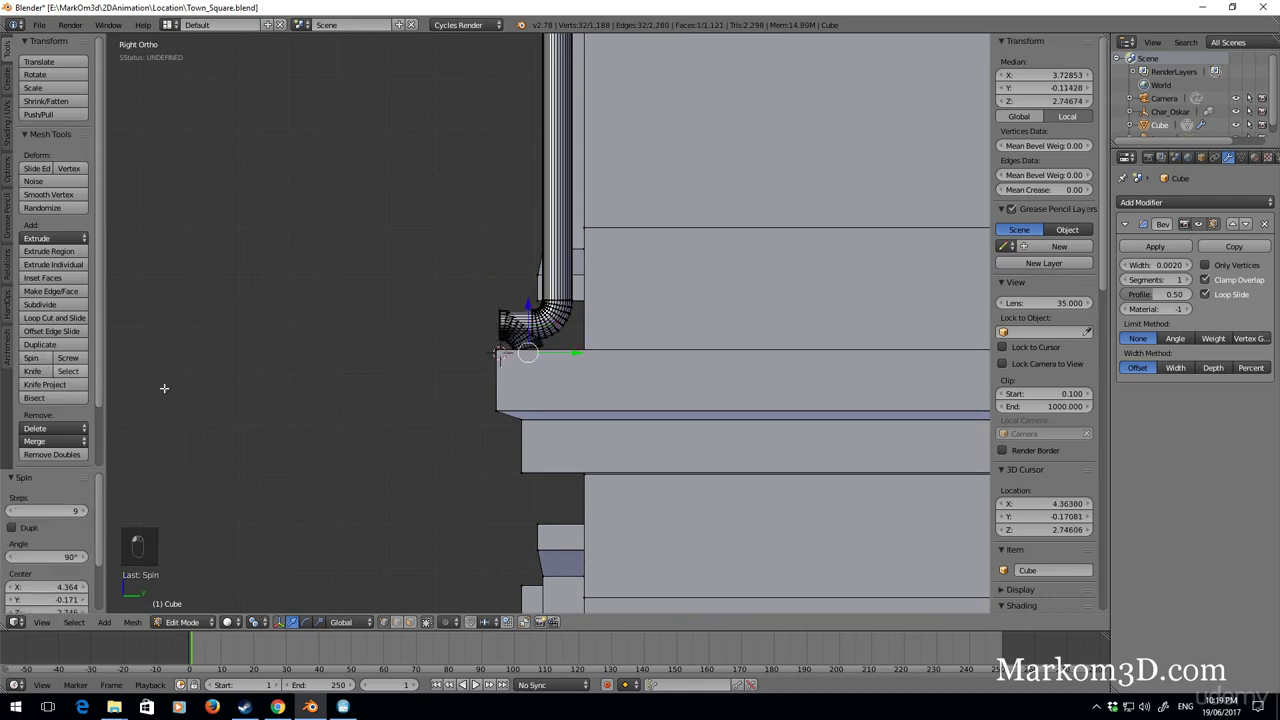
click(45, 558)
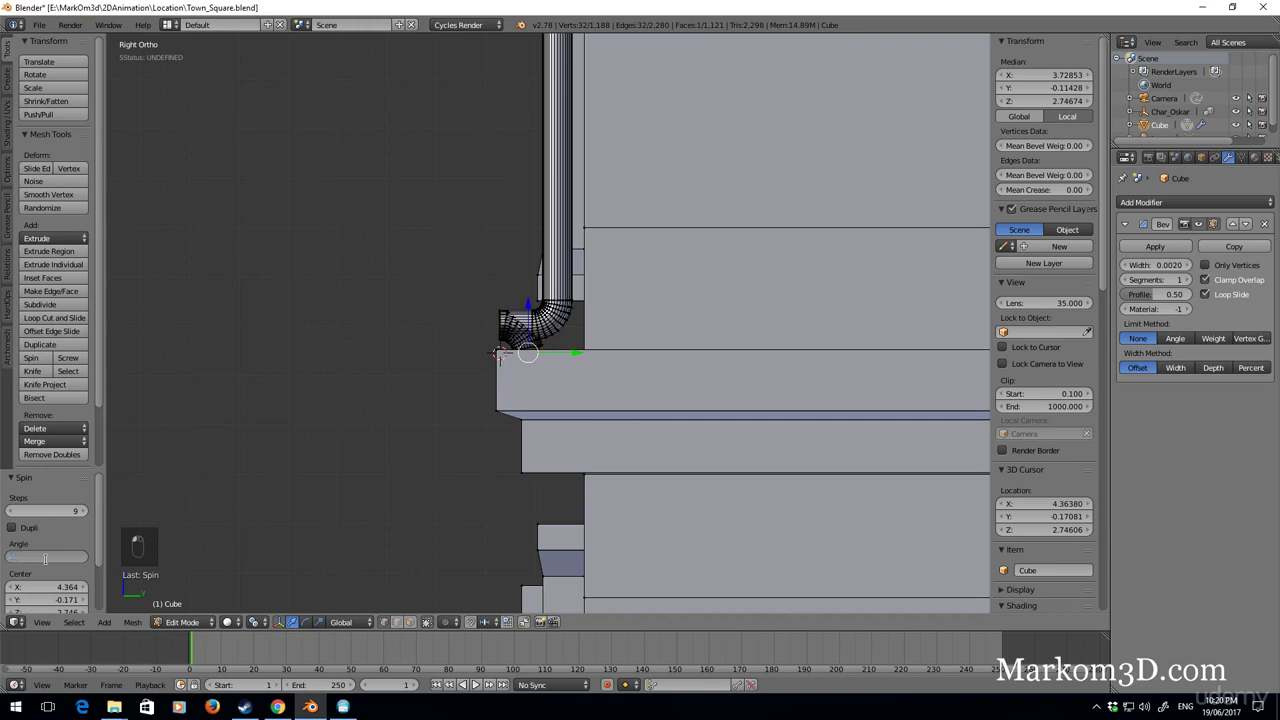
text(-90)
key(Return)
Extrude the pipe's end about 0.239 downward in front of the ledge between the floors
shift+middle_drag(411, 457, 427, 369)
key(e)
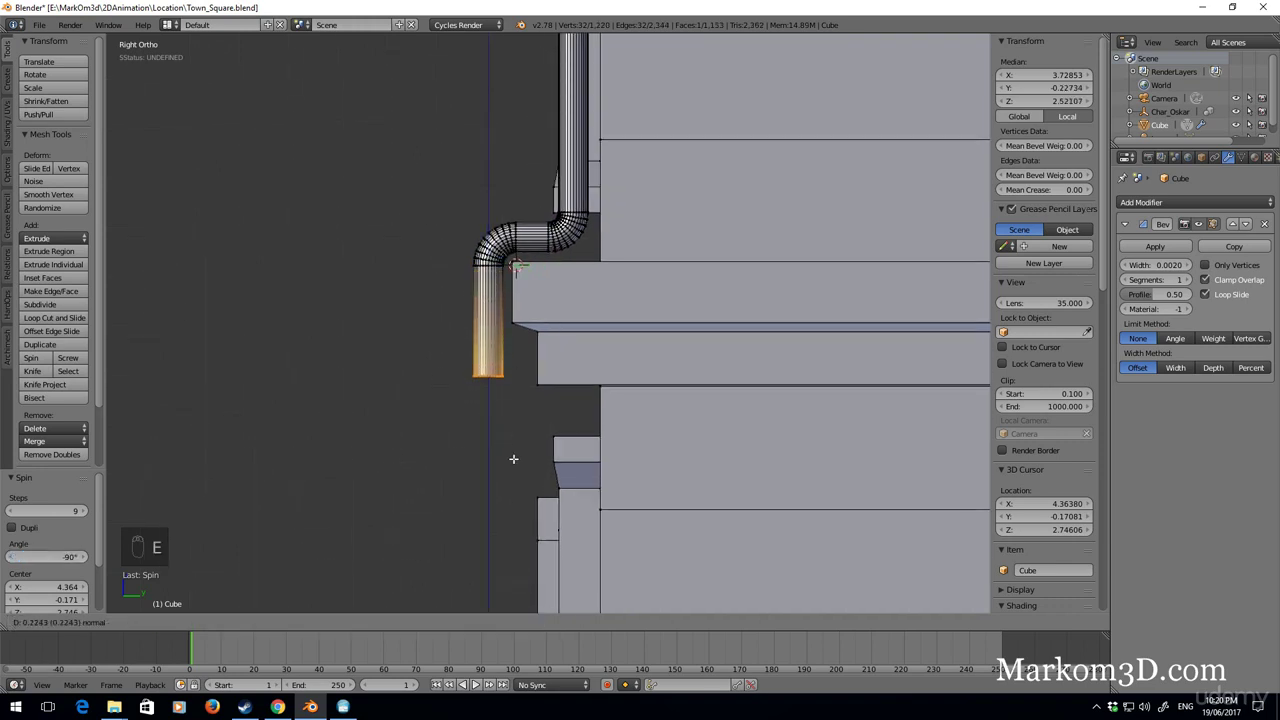
click(510, 466)
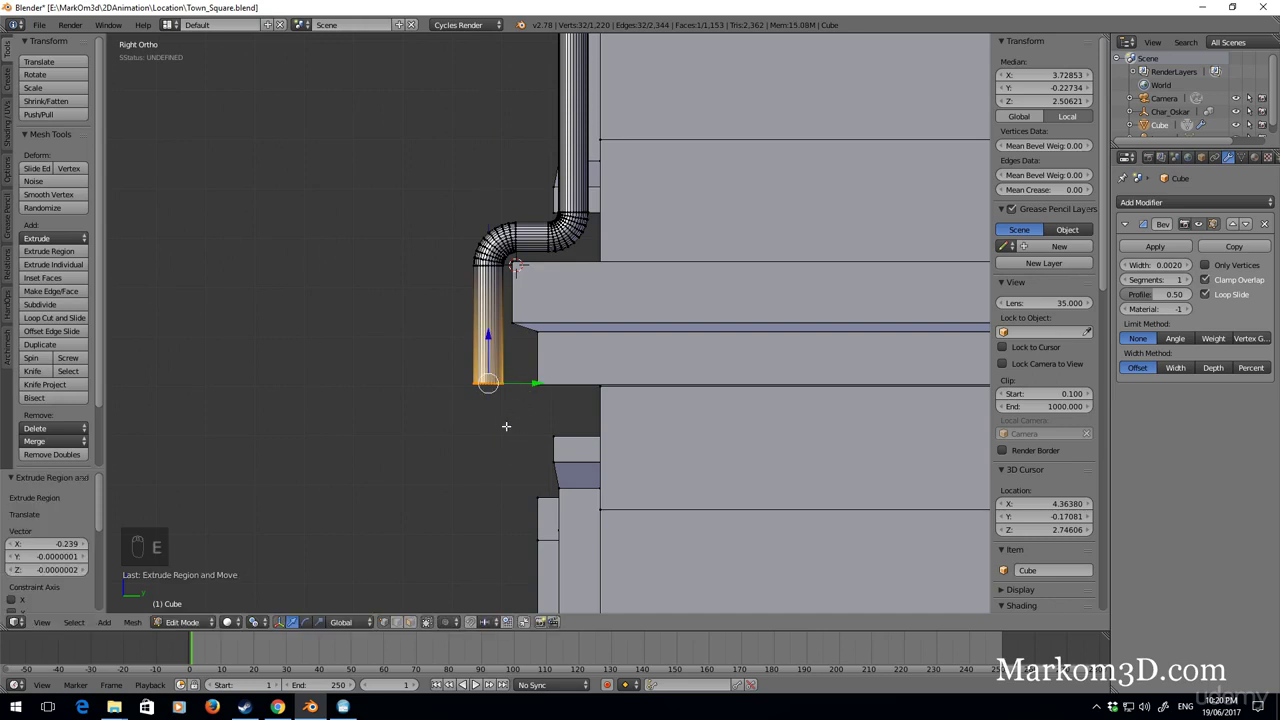
Spin the pipe's end -90° around a 3D cursor at about Y -0.160, Z 2.507 and extrude it about 0.069 toward the wall
scroll(506, 426, up, 6)
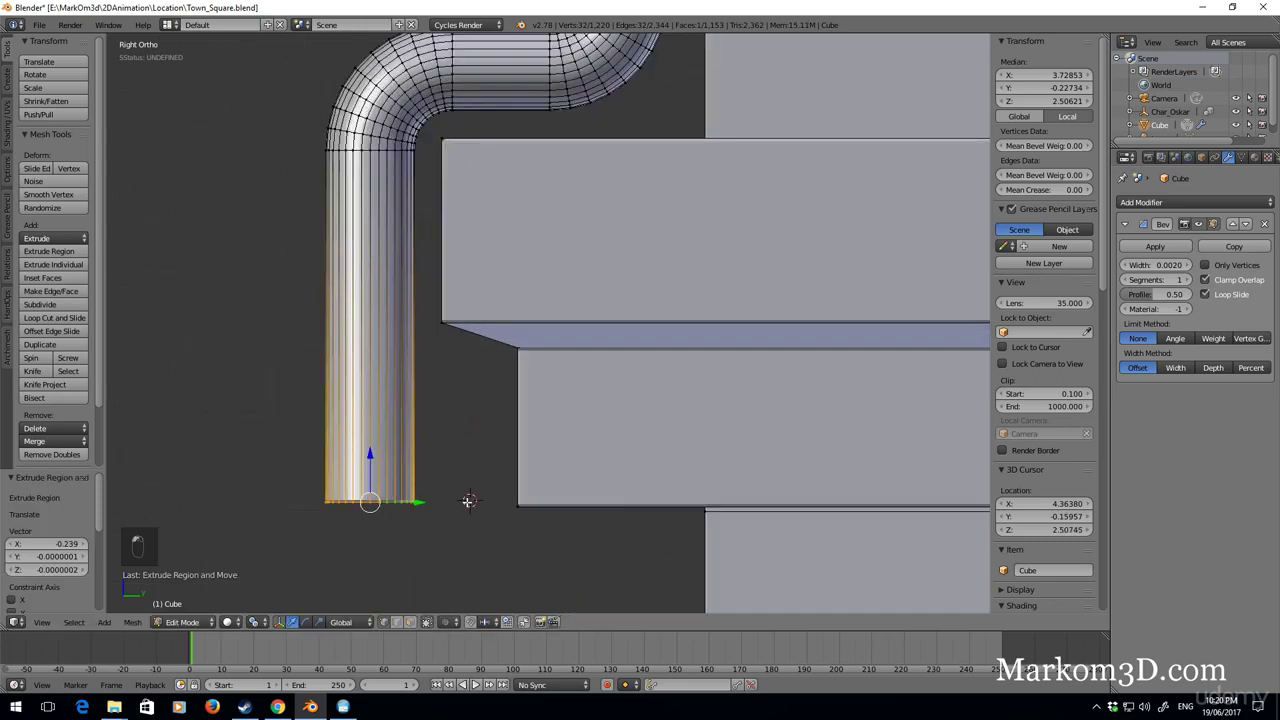
scroll(470, 502, down, 3)
click(33, 358)
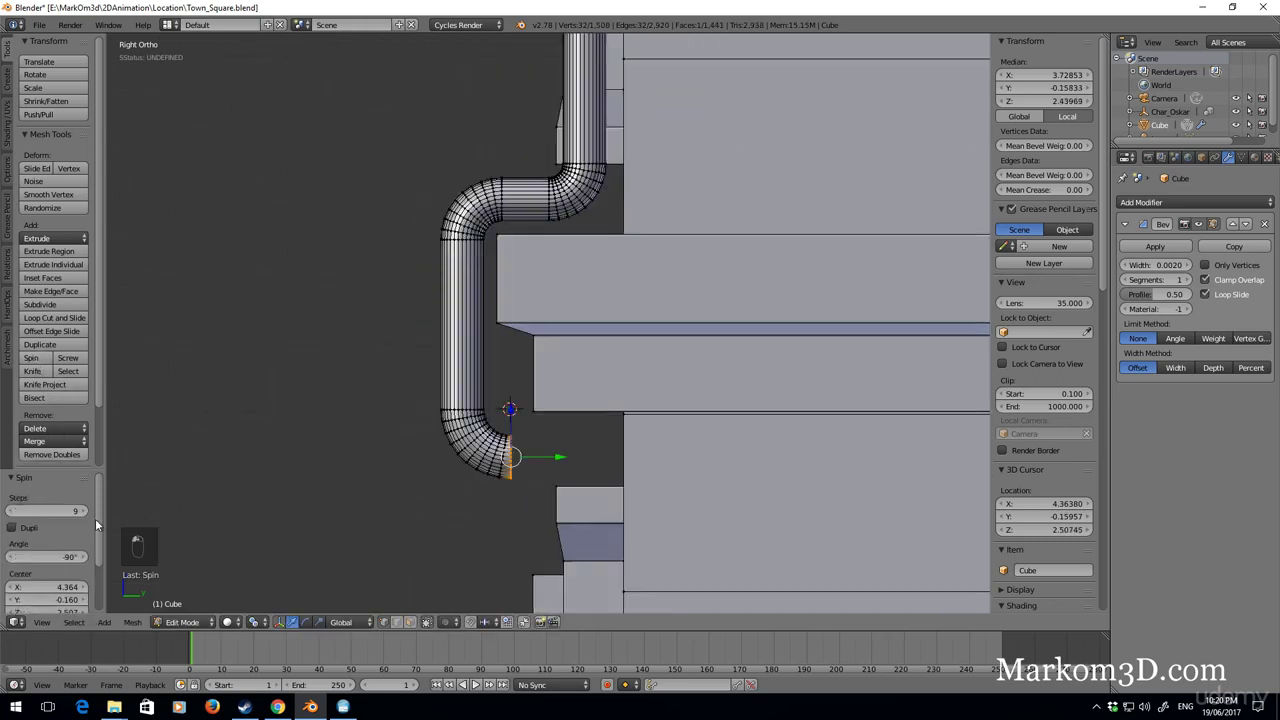
key(e)
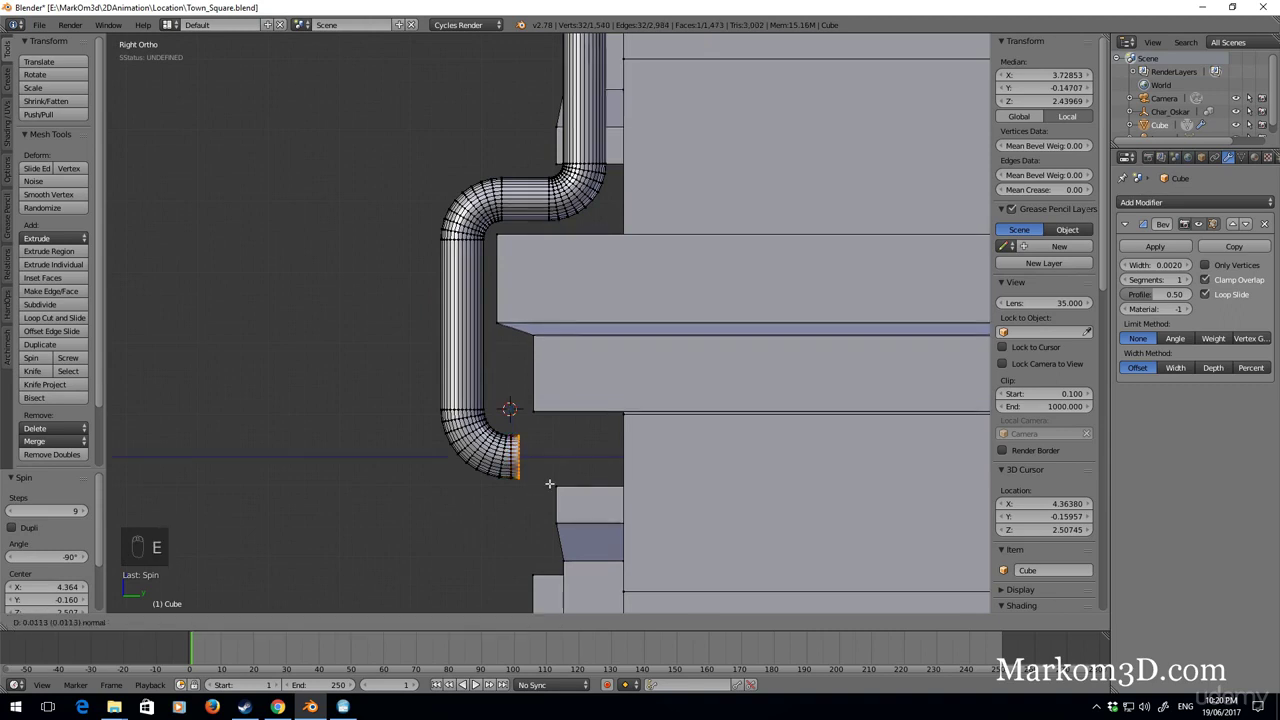
click(580, 485)
Try a 90° downward Spin of the pipe's end around a 3D cursor at about Y -0.090, Z 2.374 and undo it
shift+middle_drag(567, 504, 563, 439)
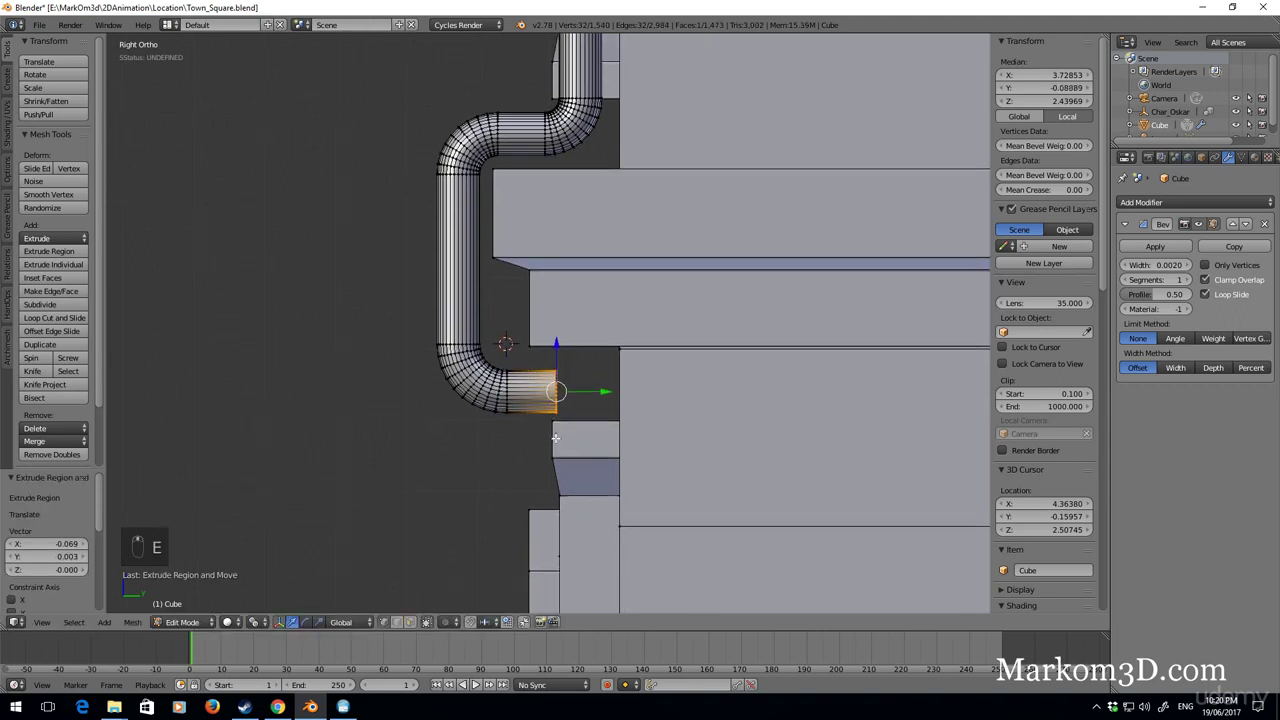
click(555, 437)
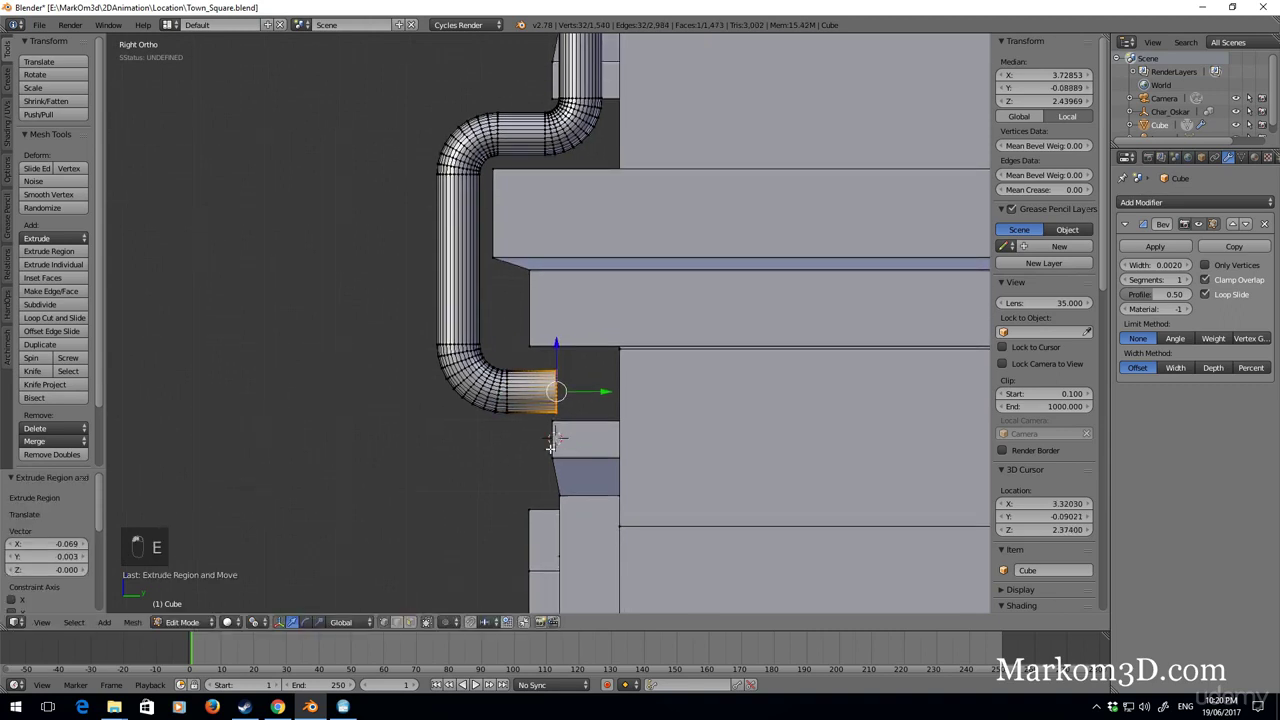
click(35, 358)
click(60, 551)
text(90)
key(Return)
scroll(503, 526, down, 4)
scroll(511, 531, up, 6)
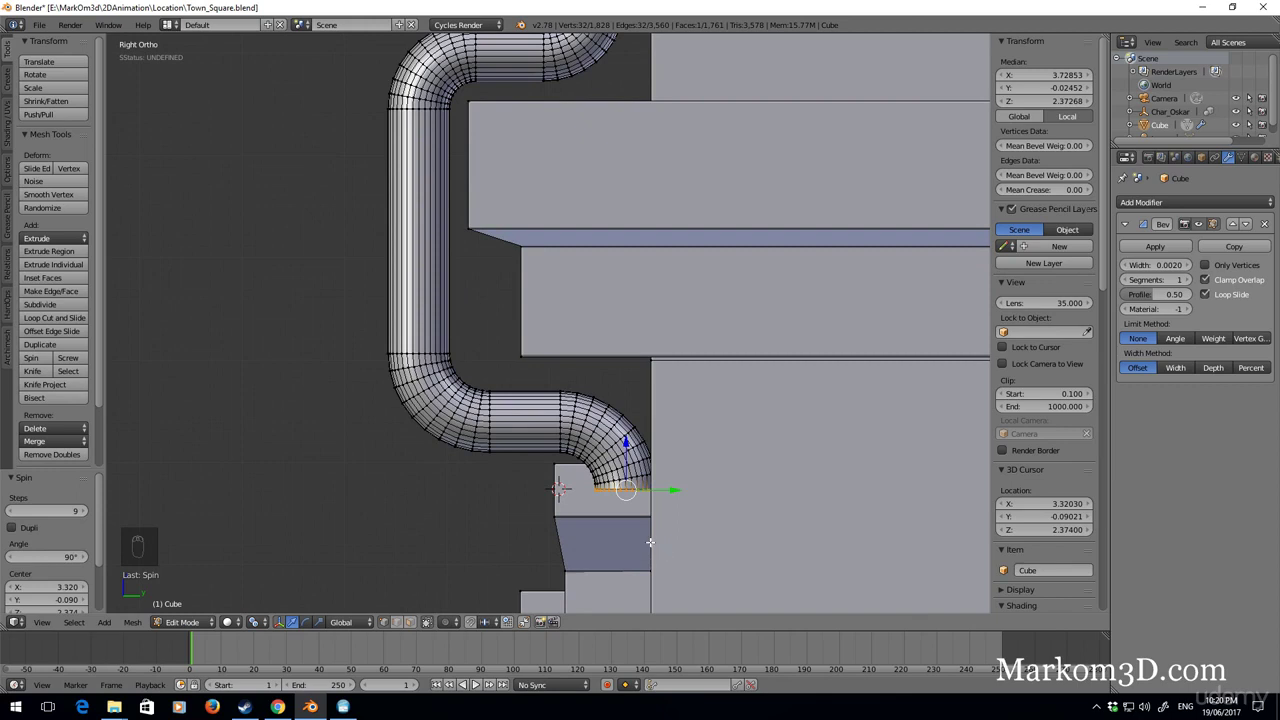
key(ctrl+z)
Move the pipe's end about -0.011 along Y and spin it 90° downward around a 3D cursor at about Y -0.100, Z 2.373
drag(609, 421, 597, 421)
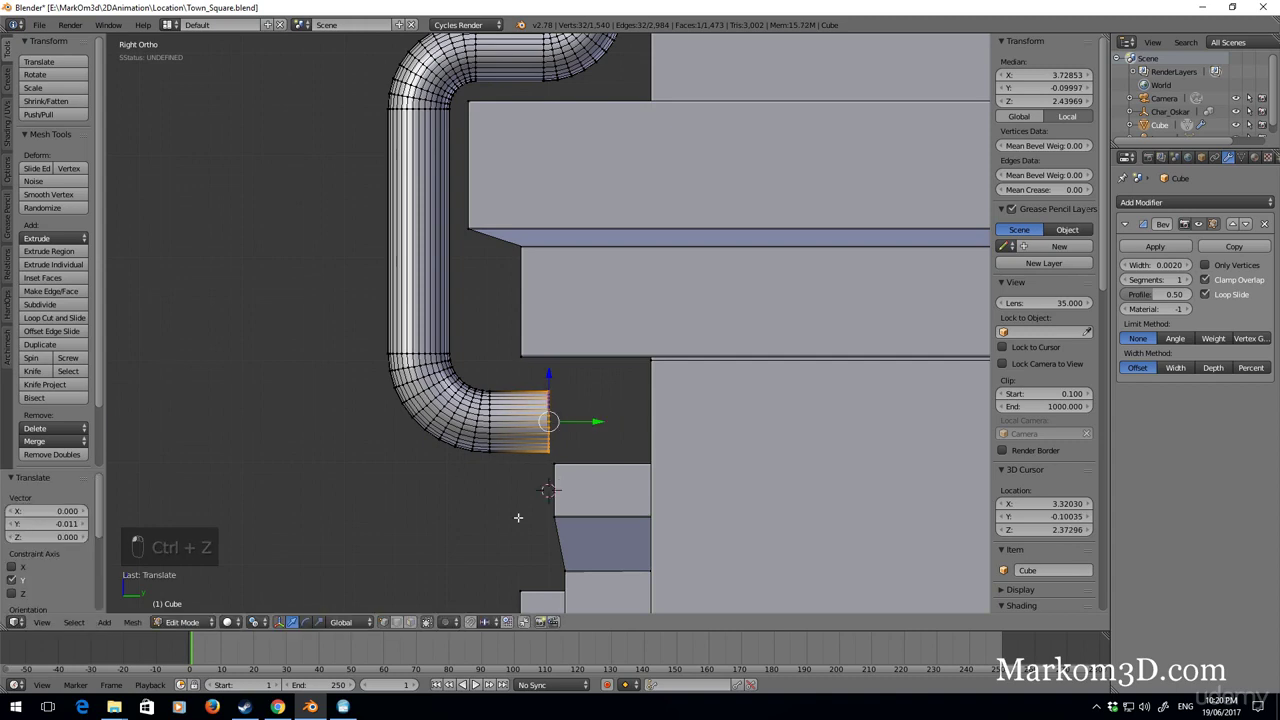
click(31, 357)
Extrude the pipe's end straight down along the lower wall and move it another -1.055 along Z to just below the building's base
scroll(554, 562, down, 2)
scroll(554, 562, down, 3)
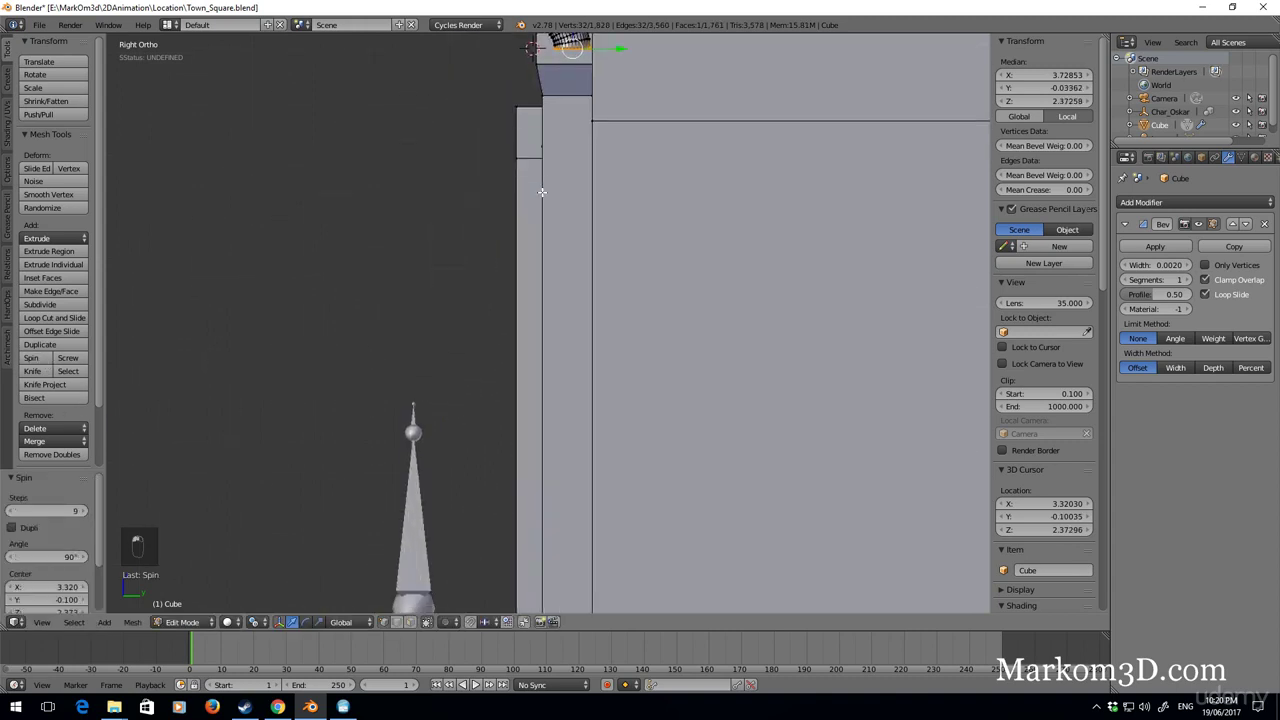
key(e)
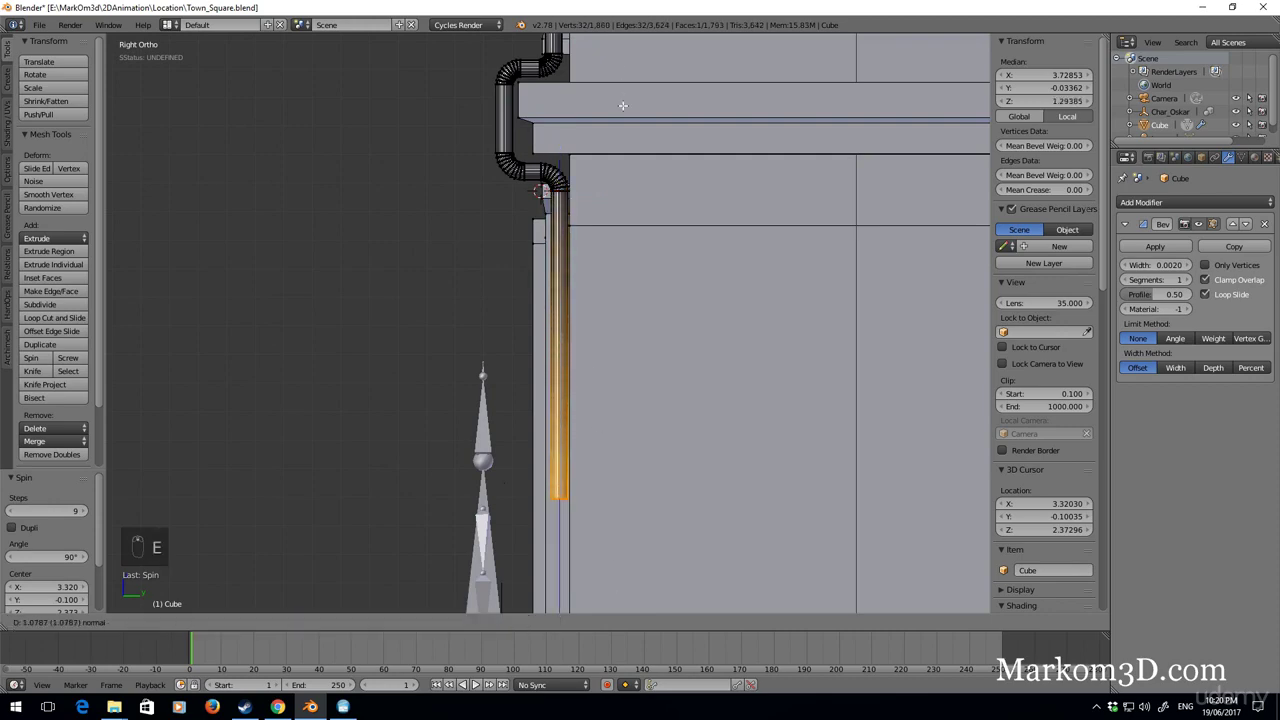
click(635, 182)
shift+middle_drag(648, 348, 660, 63)
drag(573, 260, 602, 562)
Leave Edit Mode and examine the full-length drainpipe and the window details on the facade
middle_drag(602, 555, 719, 510)
scroll(719, 510, down, 4)
key(z)
key(z)
key(z)
key(KP_0)
key(z)
key(z)
key(z)
key(KP_1)
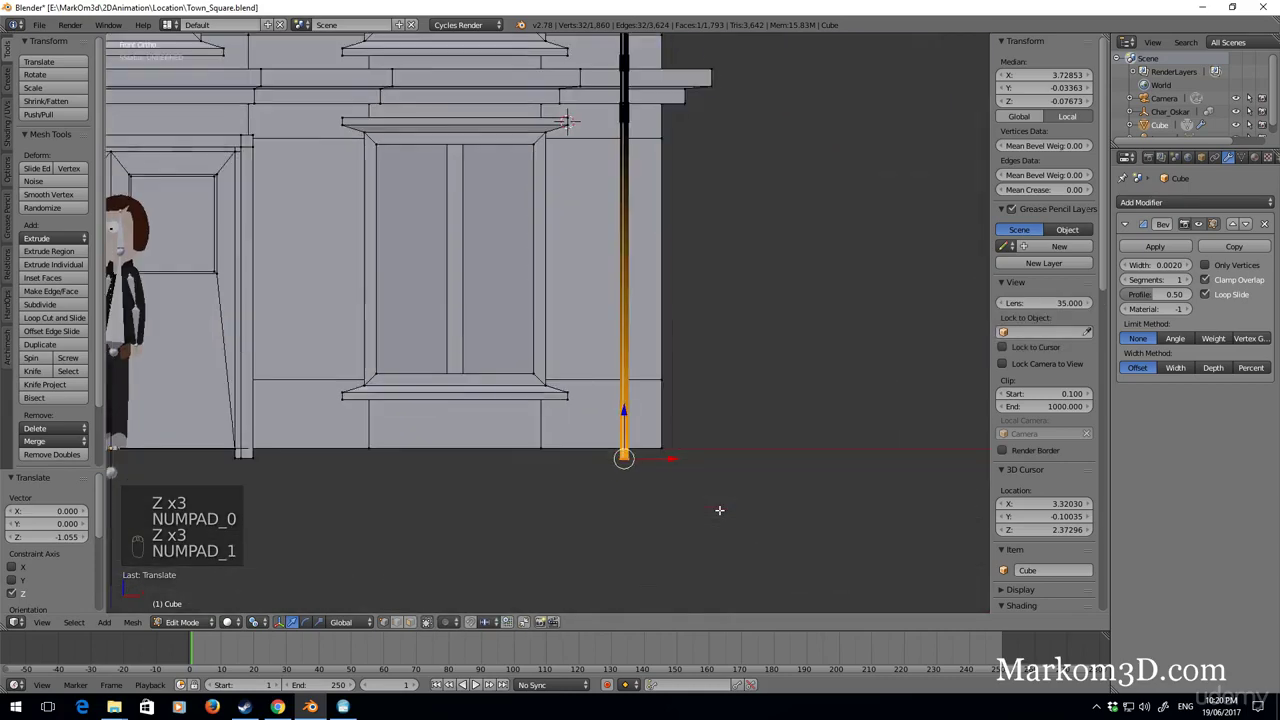
scroll(690, 500, down, 5)
key(Tab)
scroll(655, 455, up, 6)
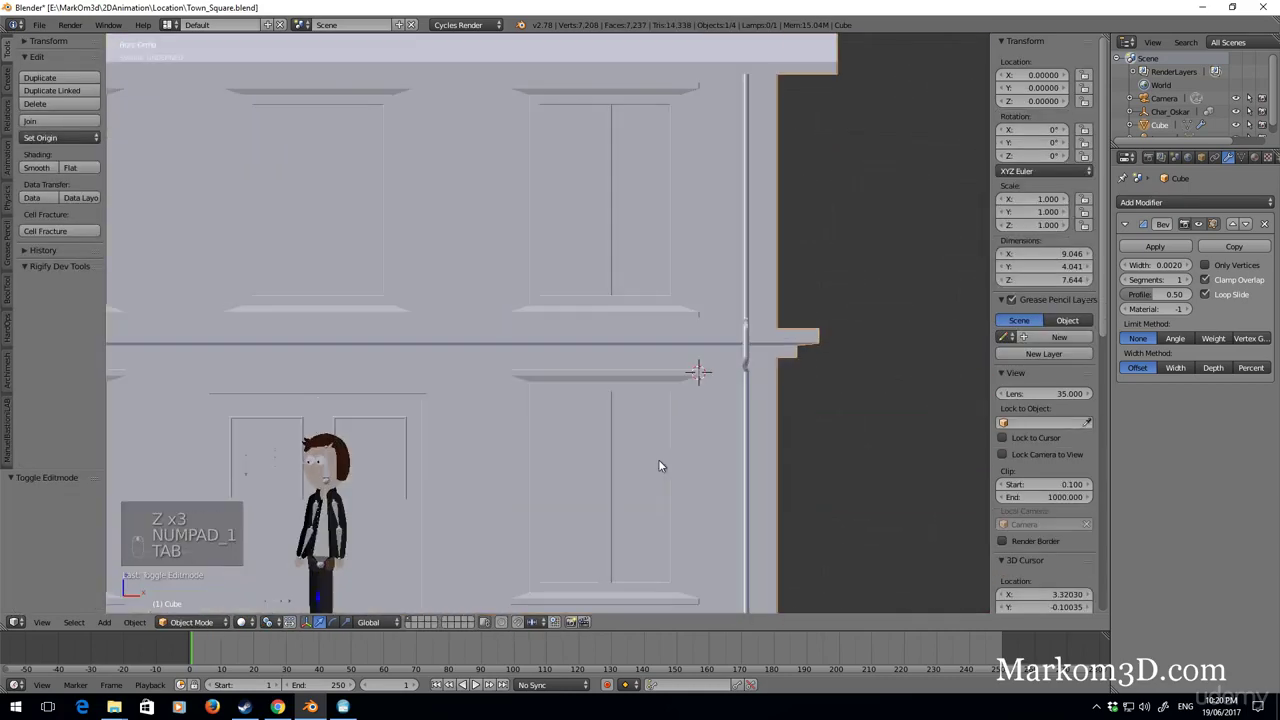
scroll(655, 457, down, 3)
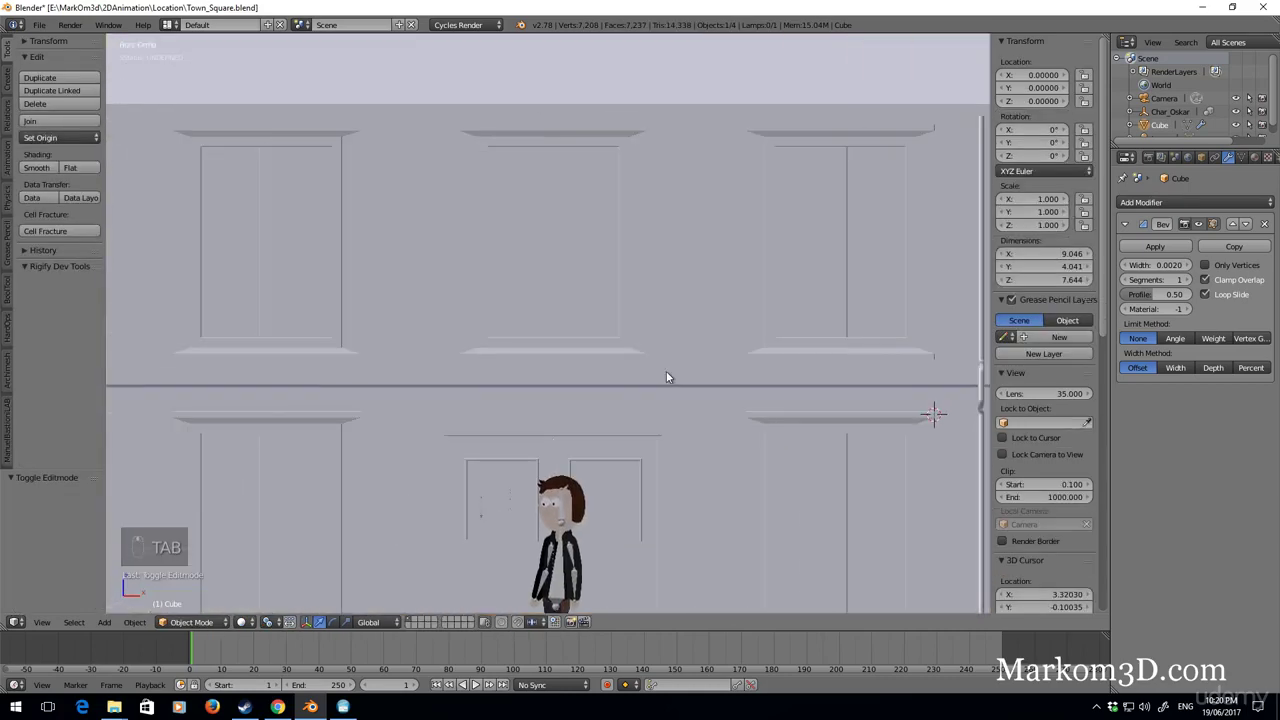
scroll(603, 412, down, 3)
middle_drag(594, 366, 634, 383)
scroll(634, 383, up, 6)
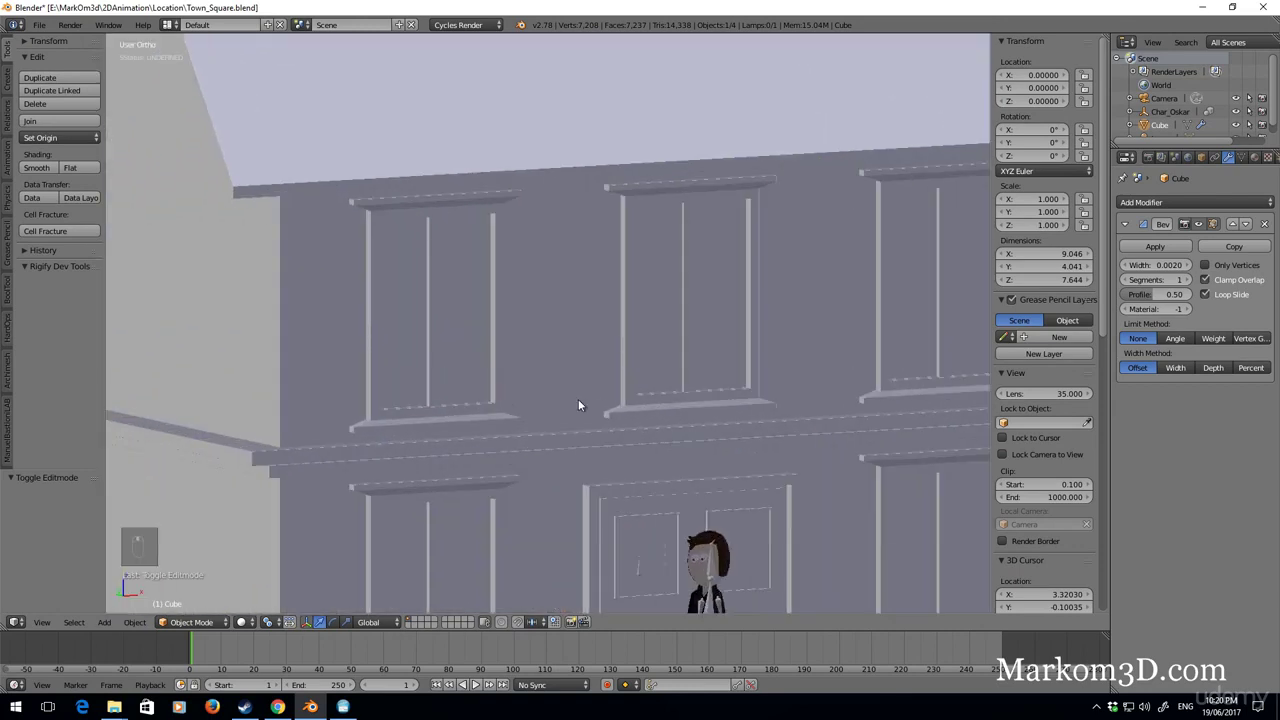
middle_drag(489, 252, 505, 228)
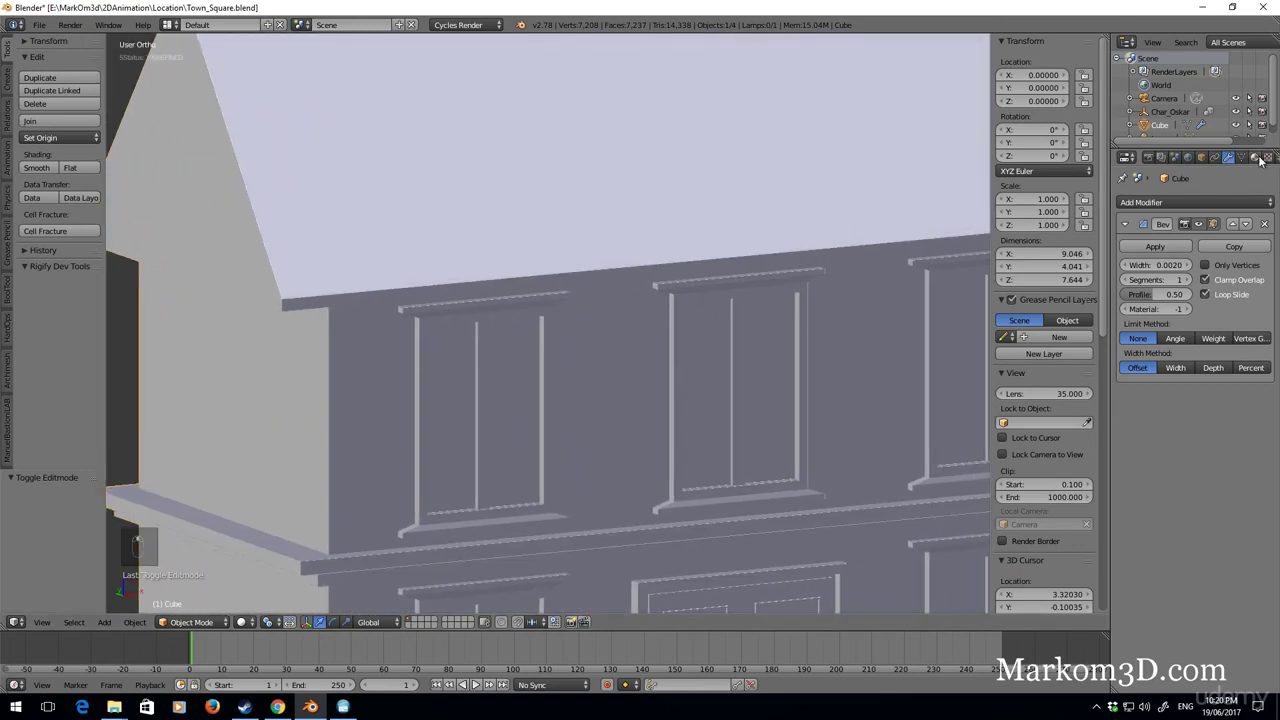
Open the building's material settings and enlarge the material slot list
click(1256, 158)
drag(1200, 218, 1201, 322)
shift+middle_drag(668, 367, 609, 307)
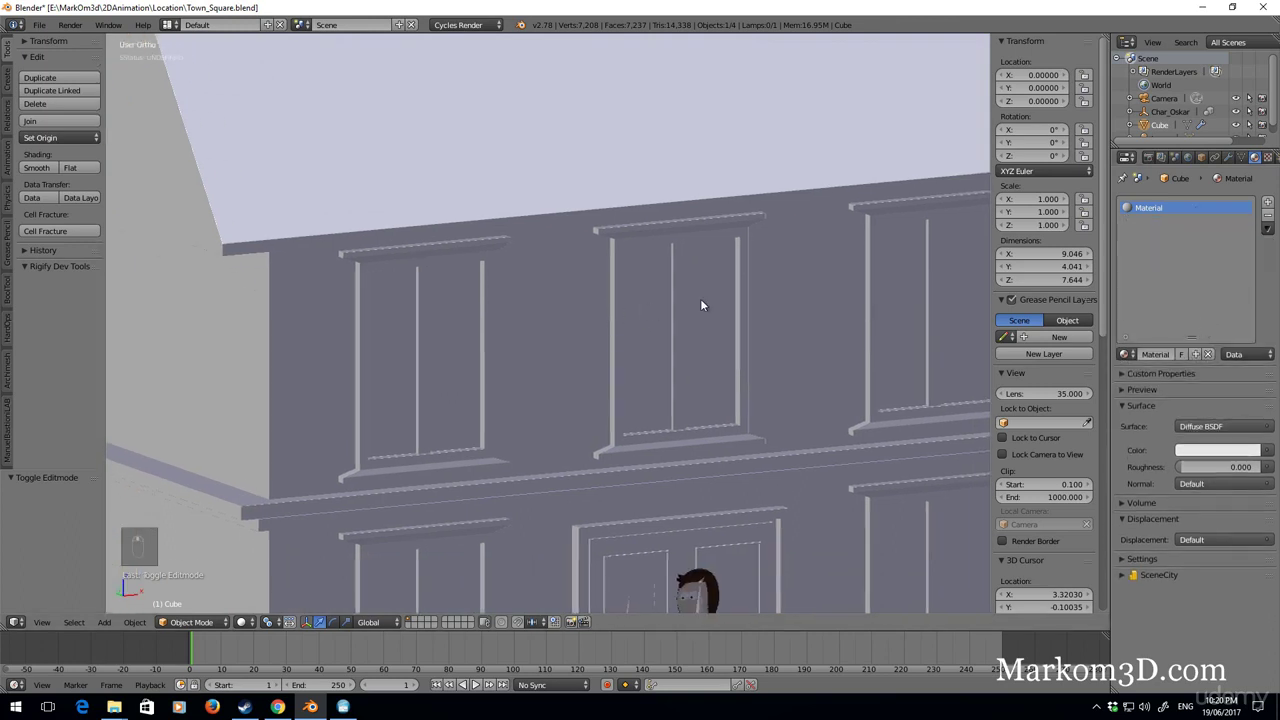